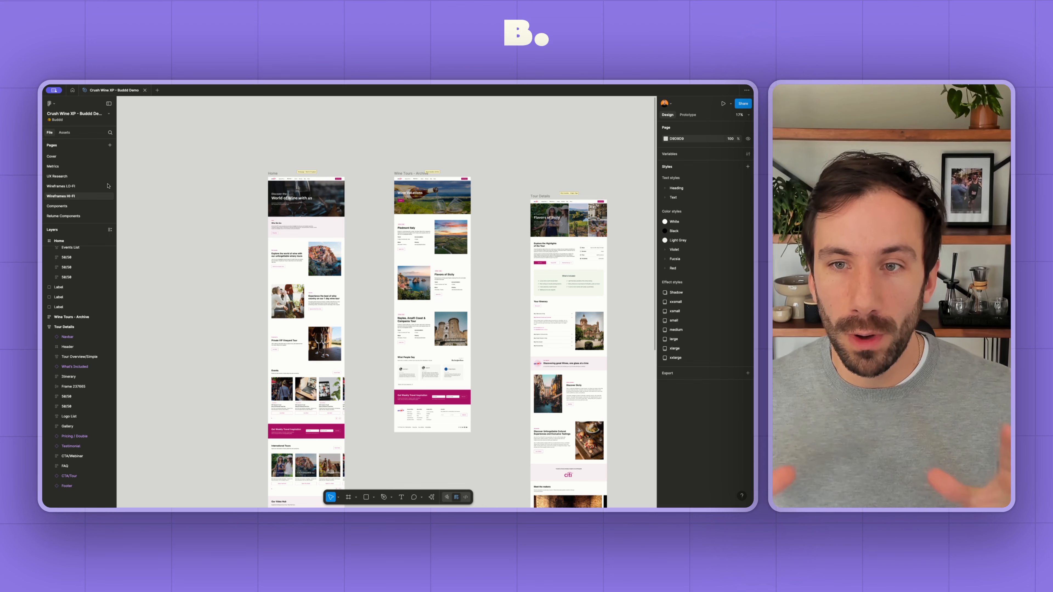
- Duplicate the Wireframes HI-FI page and name the copy Dev
click(77, 197)
right_click(77, 197)
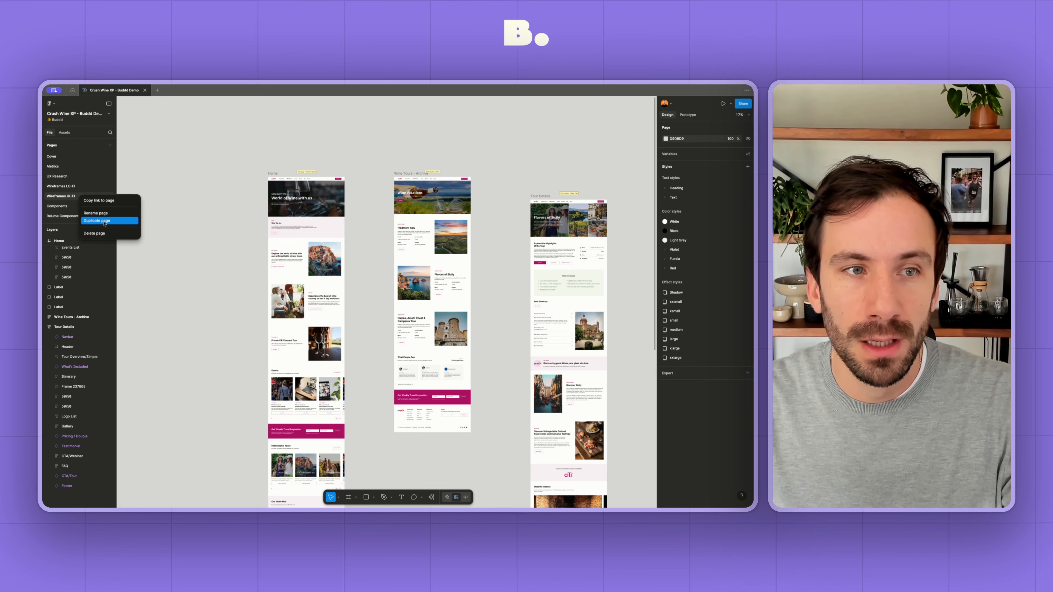
click(104, 221)
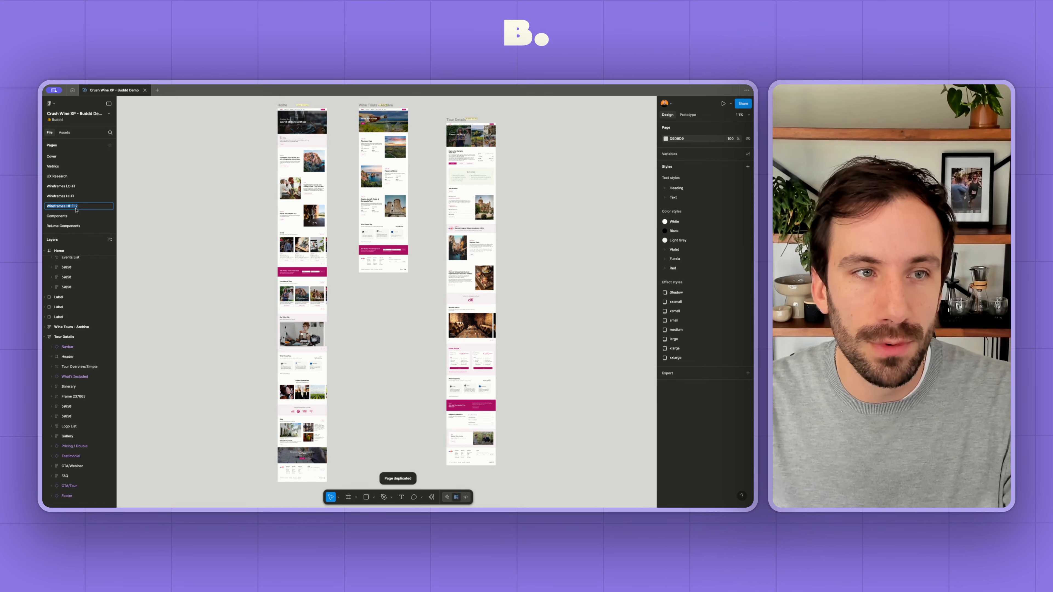
click(180, 152)
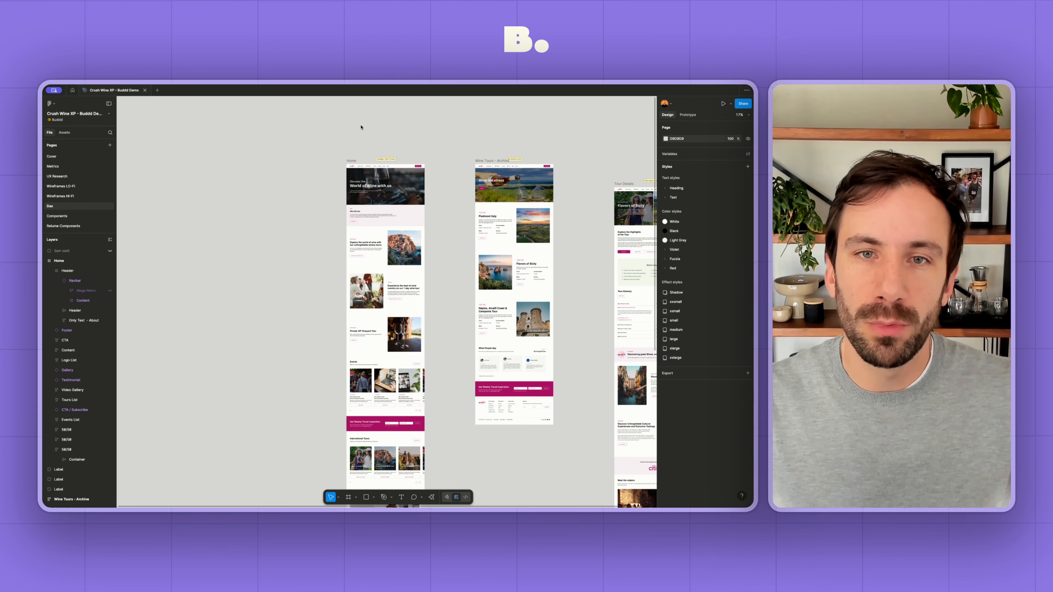
- Place a copy of the Home page's navbar on the empty canvas beside the Home frame
scroll(376, 163, up, 5)
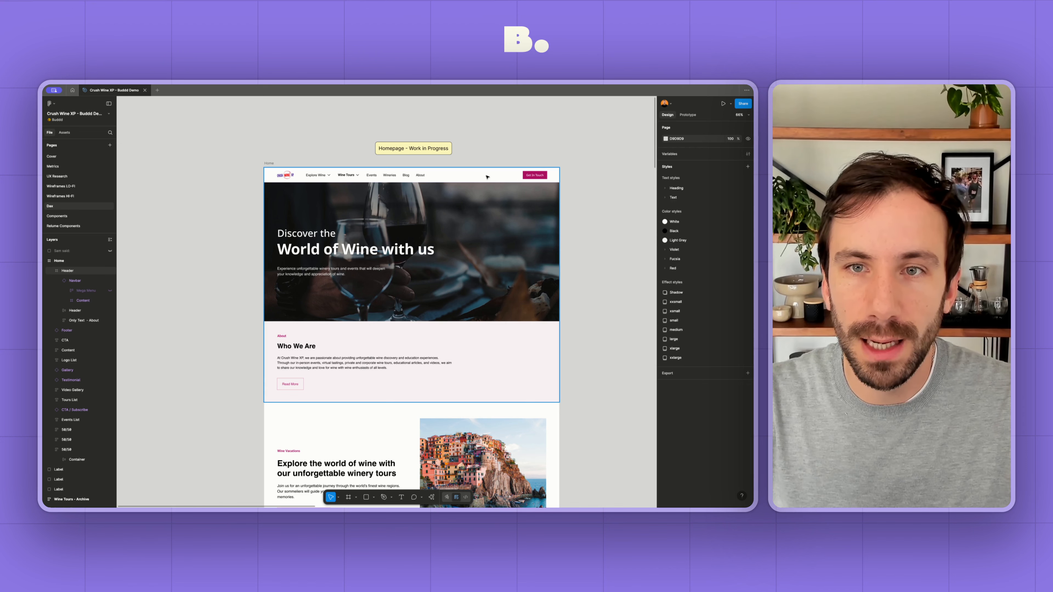
double_click(487, 177)
scroll(484, 176, left, 3)
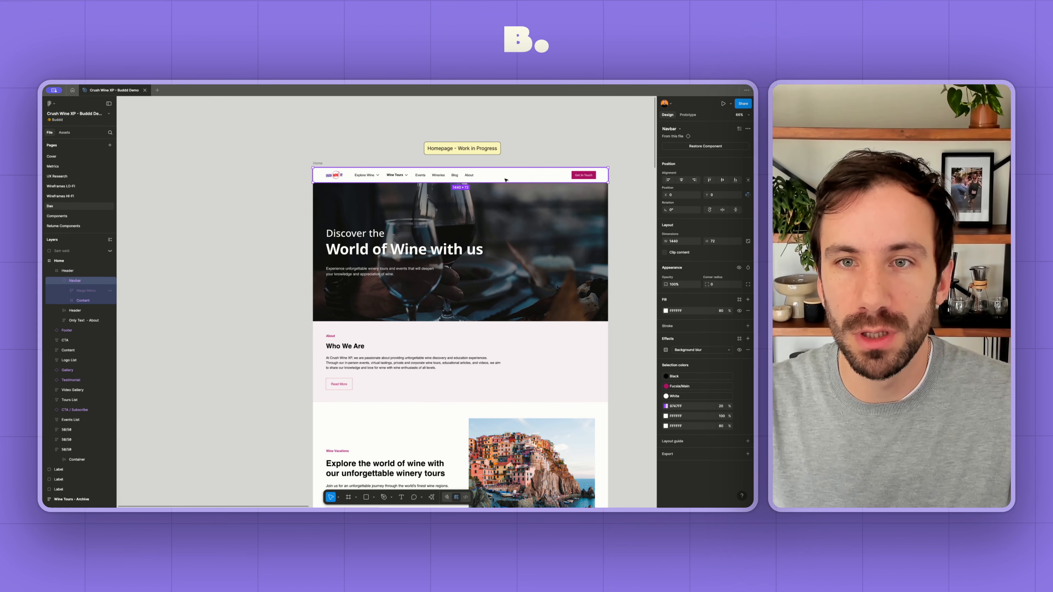
scroll(506, 180, down, 3)
drag(505, 178, 291, 174)
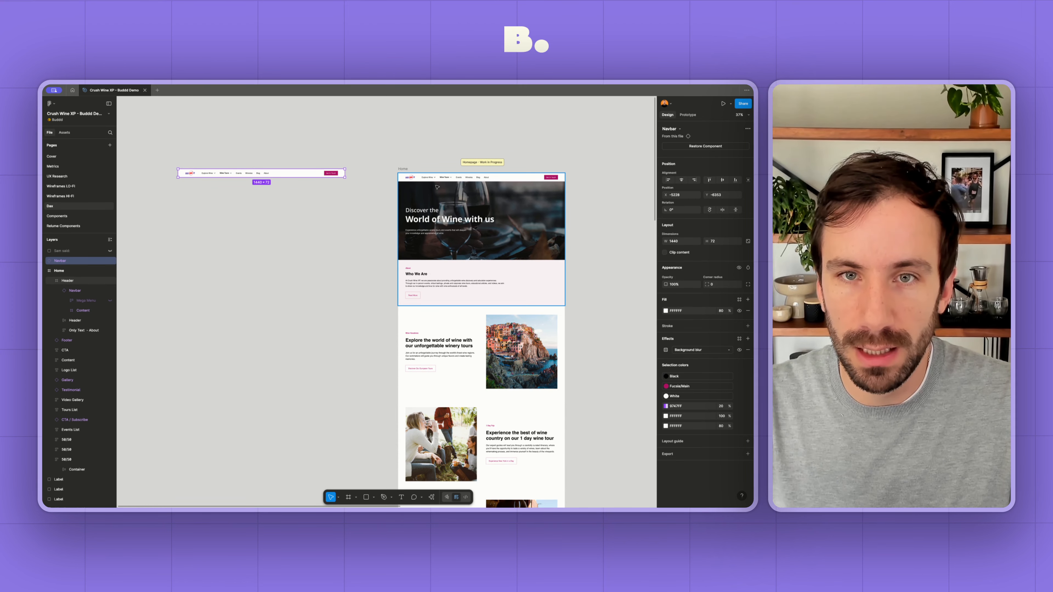
- Copy the Home page's hero header and Who We Are section, stacking them below the navbar copy
click(467, 203)
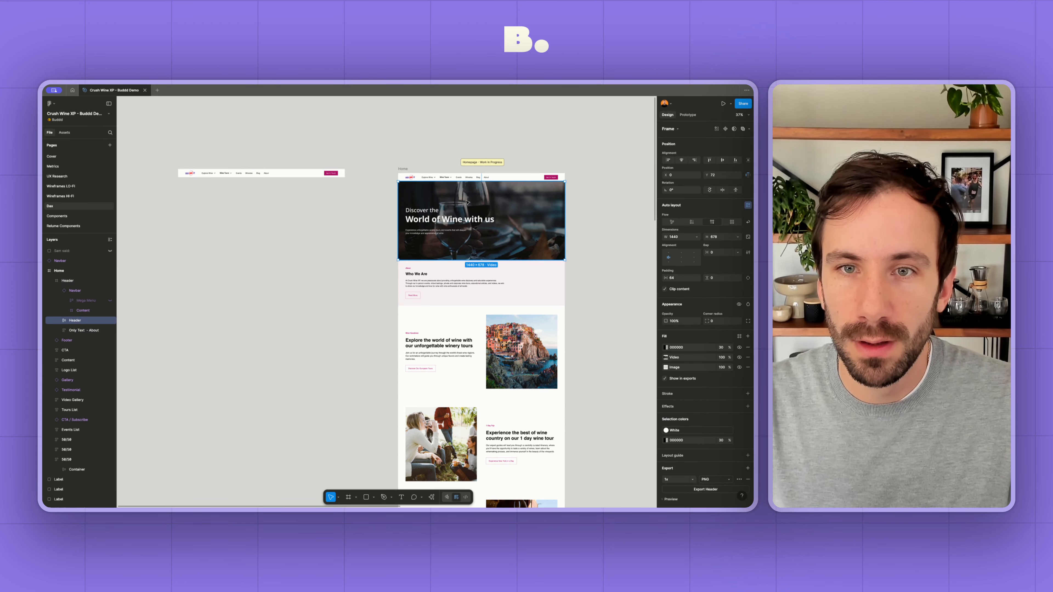
drag(488, 201, 268, 213)
scroll(297, 252, down, 3)
click(462, 210)
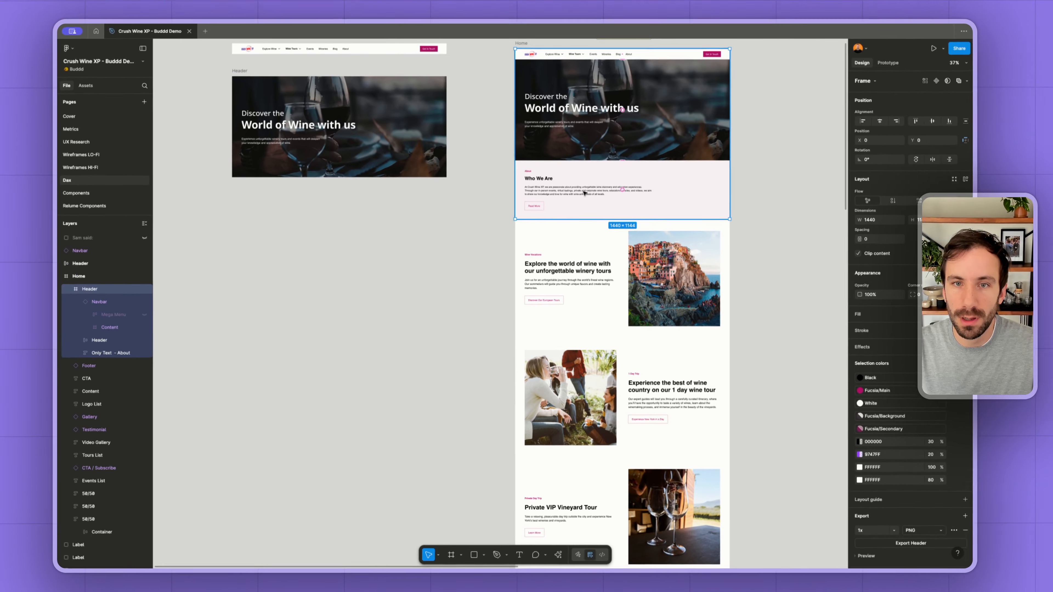
drag(660, 179, 371, 222)
- Copy the Home page's 50/50 section about unforgettable winery tours below the Who We Are copy
scroll(449, 235, down, 3)
click(619, 161)
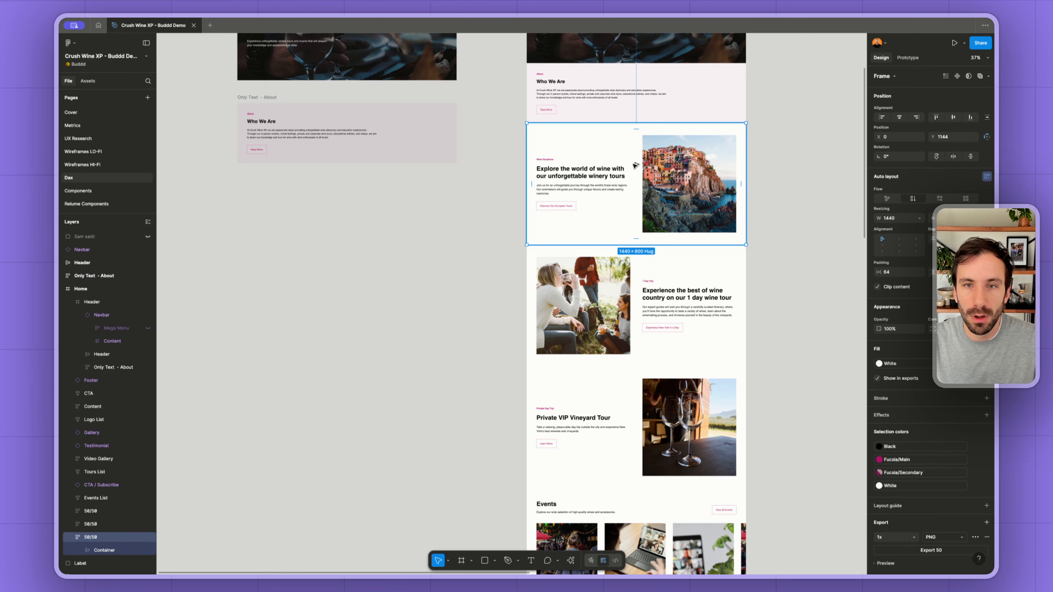
drag(634, 165, 345, 225)
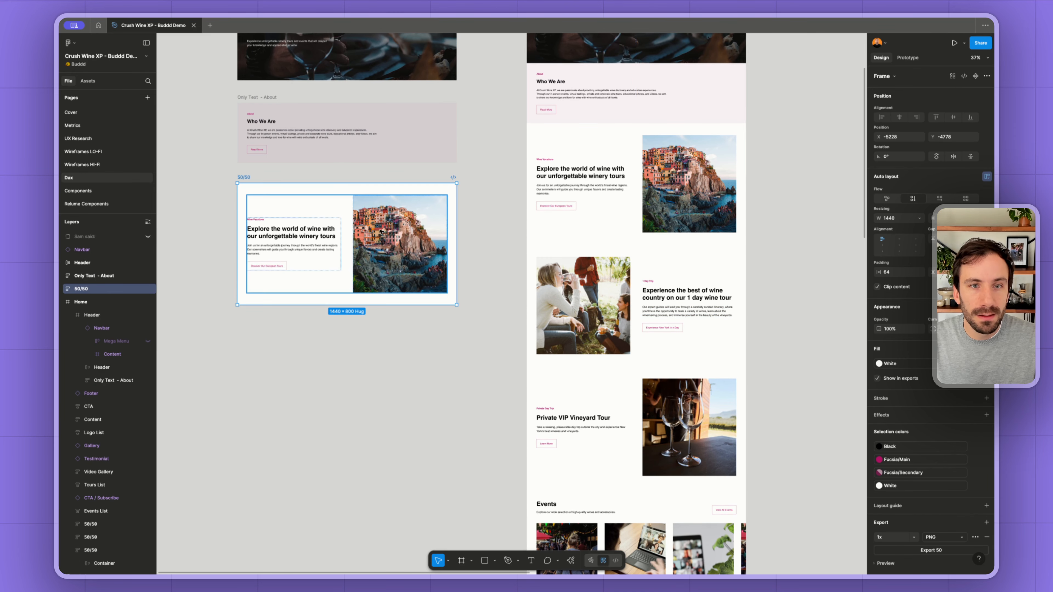
- Compare the three 50/50 image-and-text sections on the Home page for repeated layouts
scroll(656, 252, up, 1)
ctrl+scroll(656, 252, up, 5)
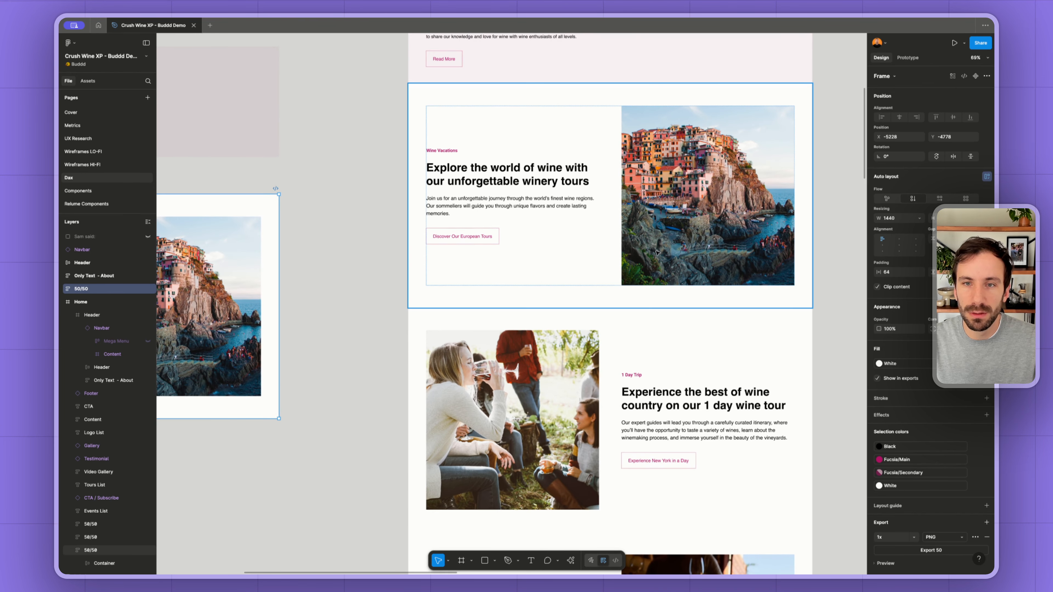
scroll(581, 247, down, 4)
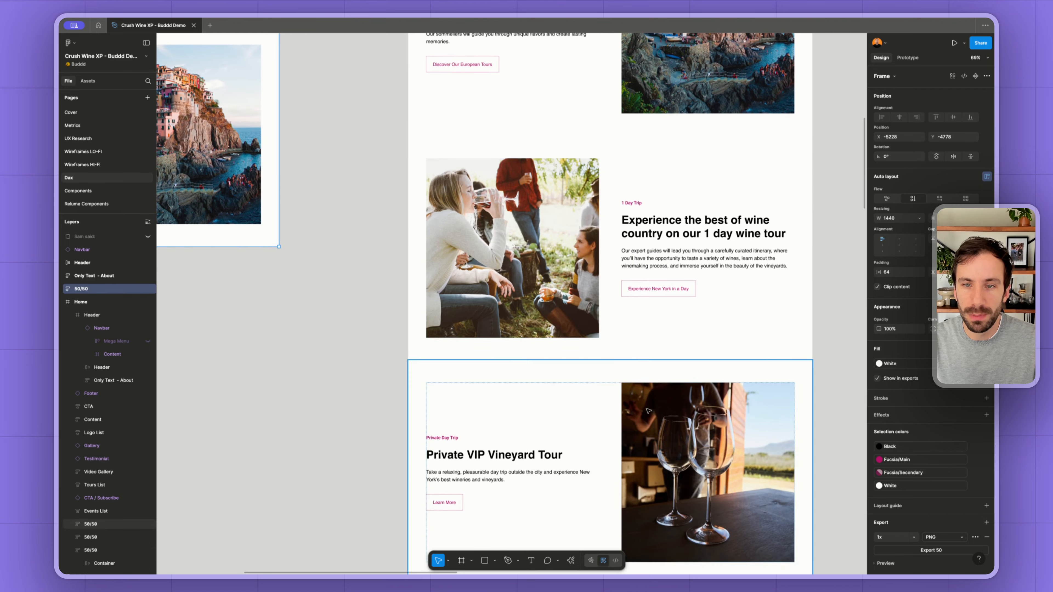
scroll(772, 200, up, 3)
scroll(598, 210, up, 2)
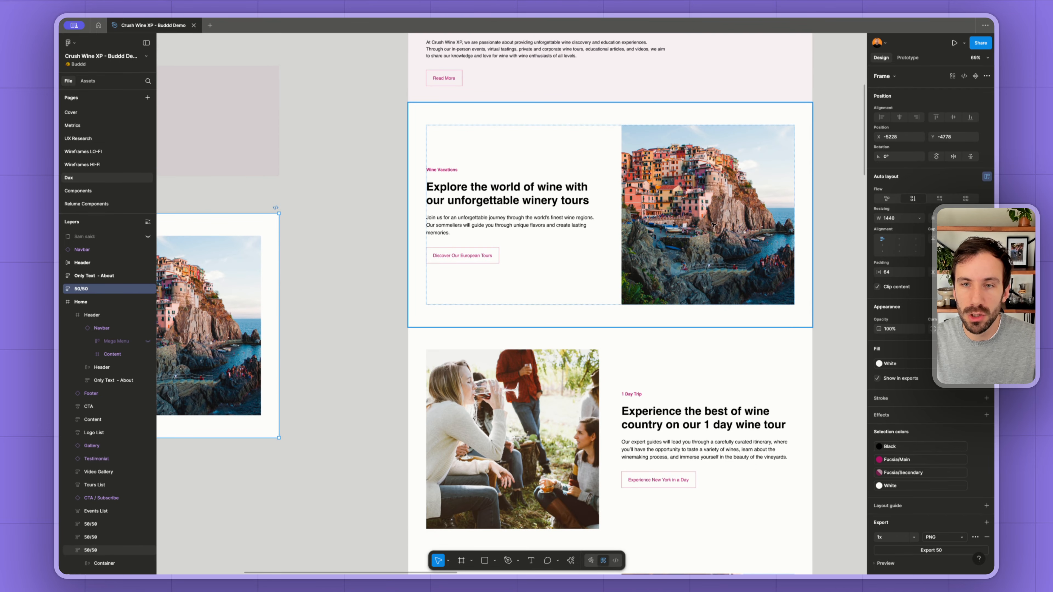
ctrl+scroll(497, 288, down, 5)
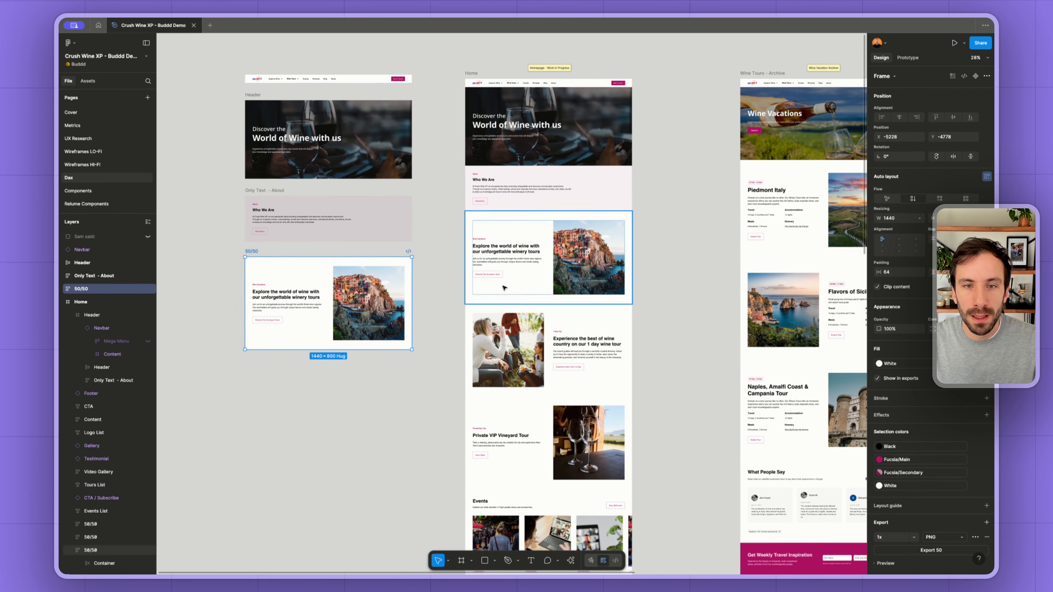
scroll(491, 323, down, 2)
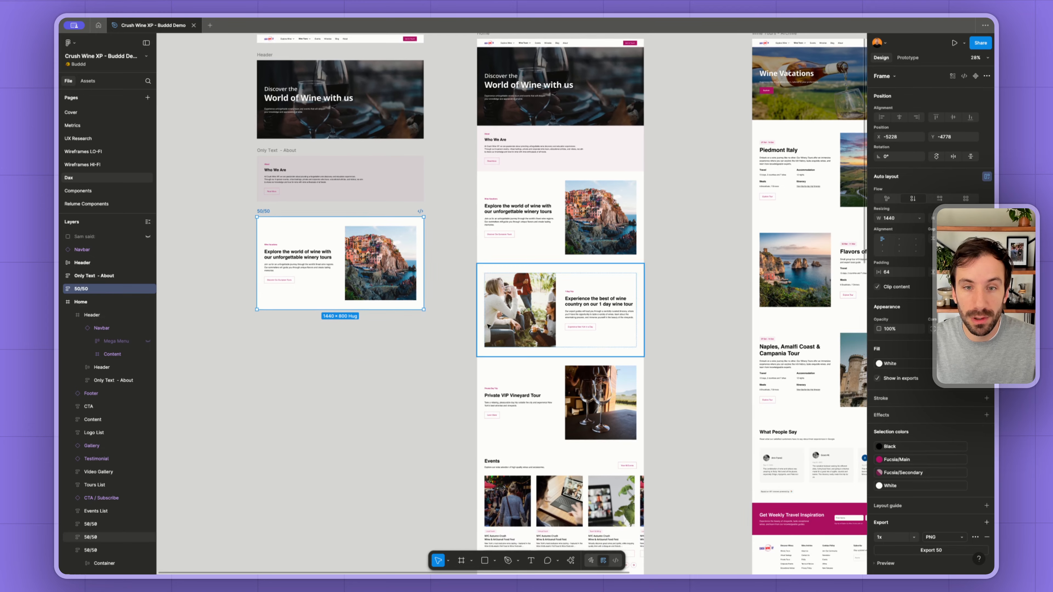
scroll(488, 327, left, 1)
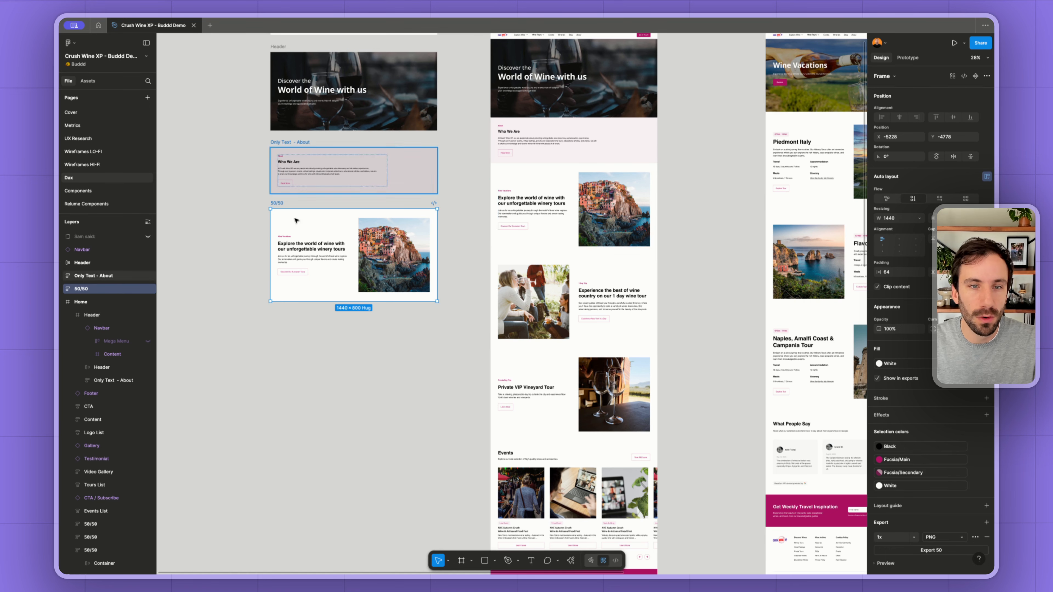
scroll(527, 292, down, 5)
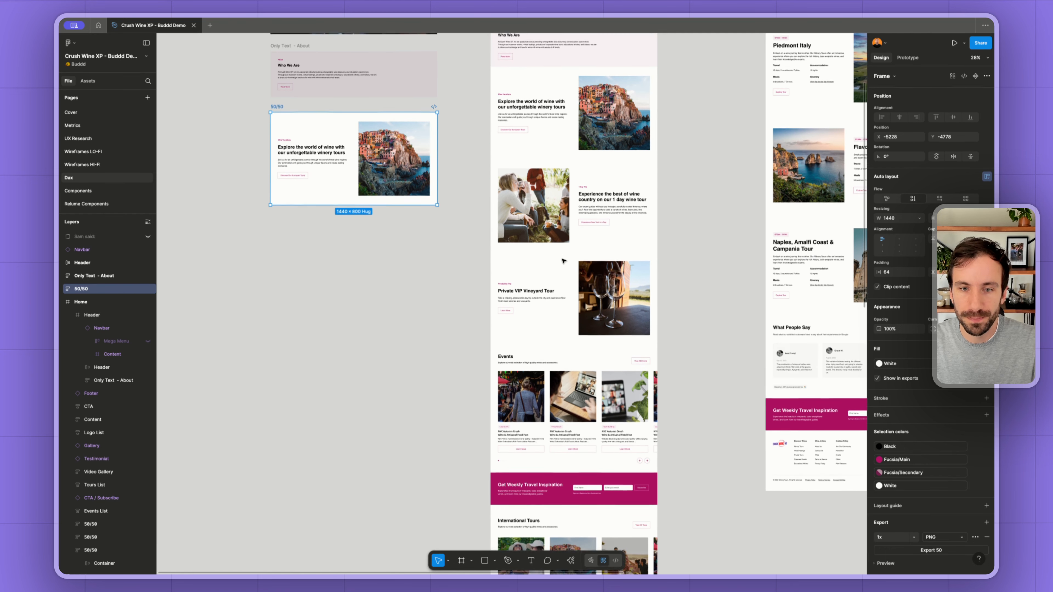
- Copy the Events list and the Get Weekly Travel Inspiration newsletter section below the 50/50 copy
drag(527, 292, 310, 180)
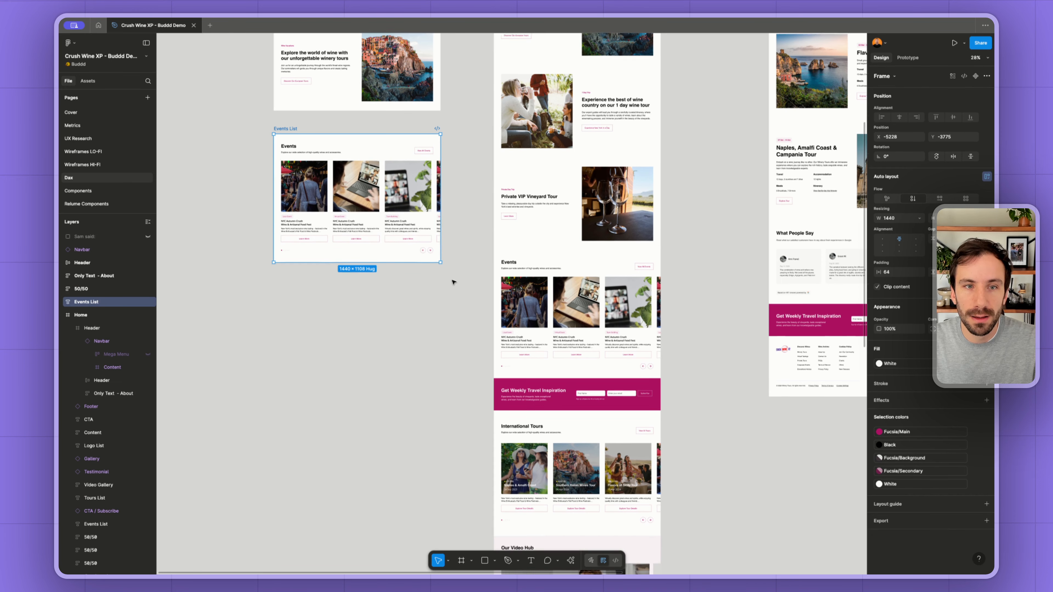
scroll(453, 282, down, 2)
click(515, 330)
click(515, 343)
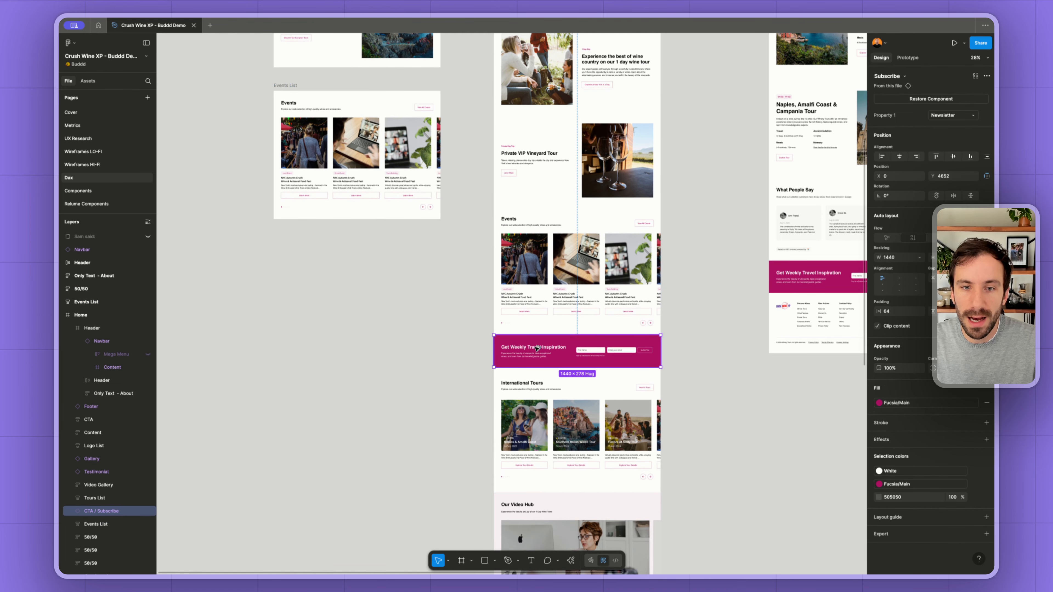
drag(537, 349, 315, 251)
- Copy the International Tours list and the Our Video Hub section below the newsletter copy
scroll(477, 369, down, 4)
click(562, 307)
drag(592, 311, 372, 238)
scroll(431, 342, down, 1)
scroll(431, 341, down, 3)
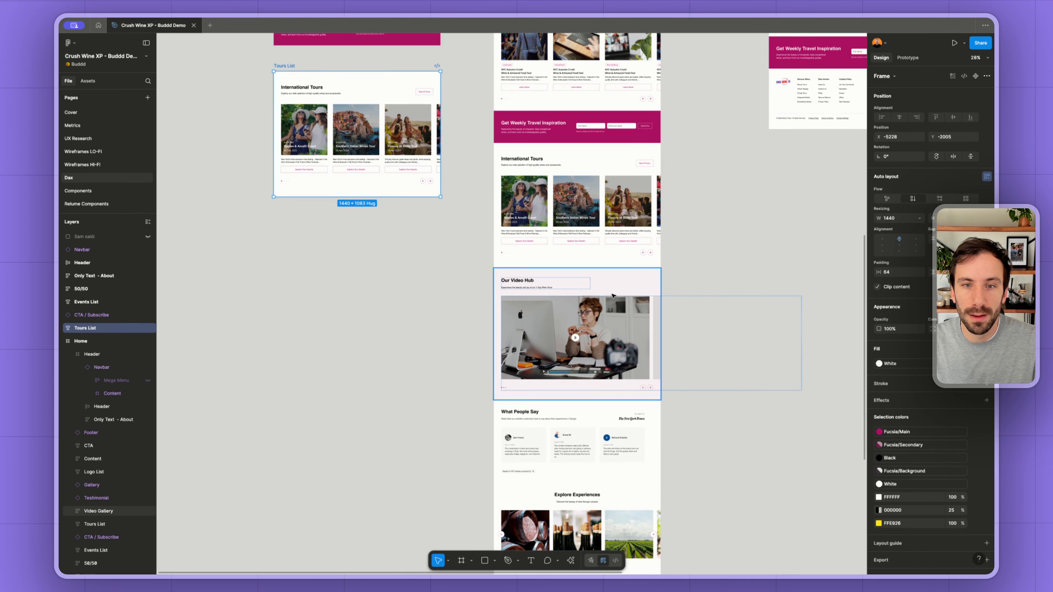
click(613, 294)
drag(613, 294, 392, 261)
- Copy the What People Say testimonials and the Explore Experiences gallery below the Video Hub copy
scroll(539, 291, down, 5)
click(588, 306)
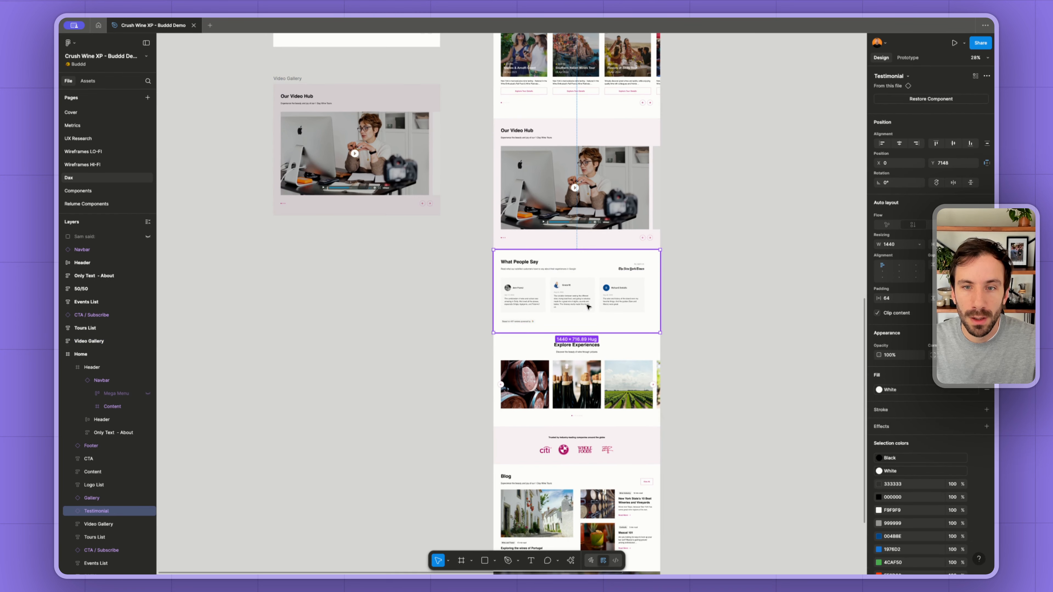
drag(588, 306, 370, 292)
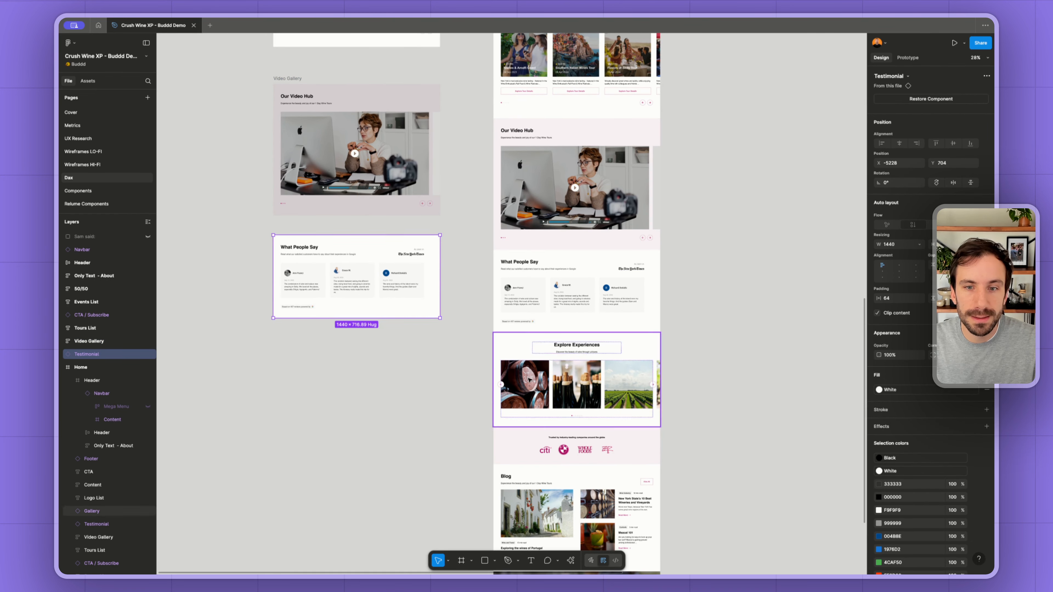
scroll(529, 380, down, 2)
click(596, 346)
drag(597, 346, 375, 364)
- Copy the company logo list and the Blog section below the Explore Experiences copy
scroll(421, 387, down, 3)
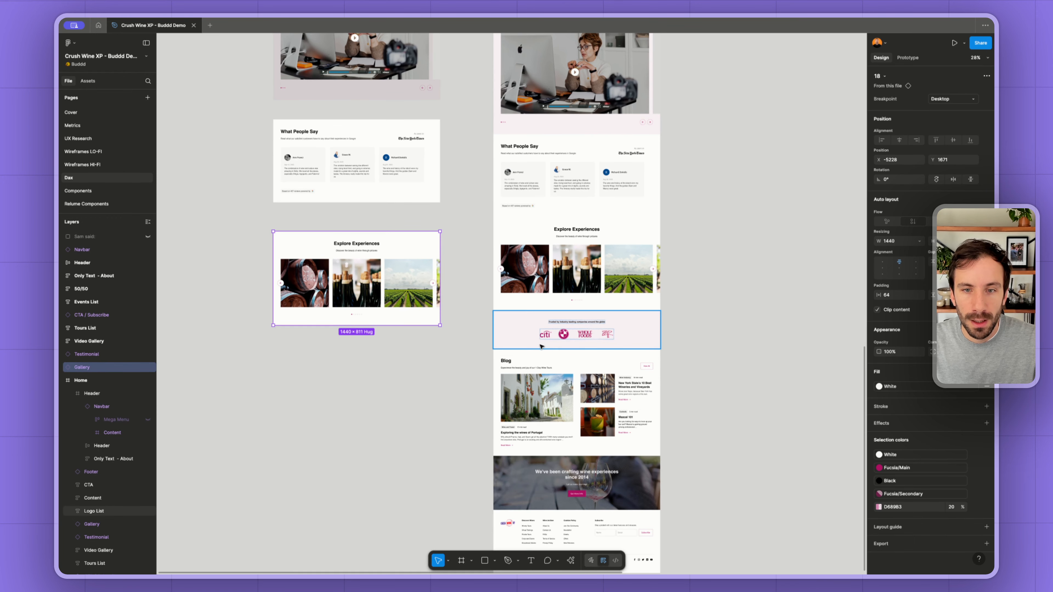
drag(541, 346, 302, 373)
scroll(477, 435, down, 3)
click(577, 320)
drag(577, 319, 356, 389)
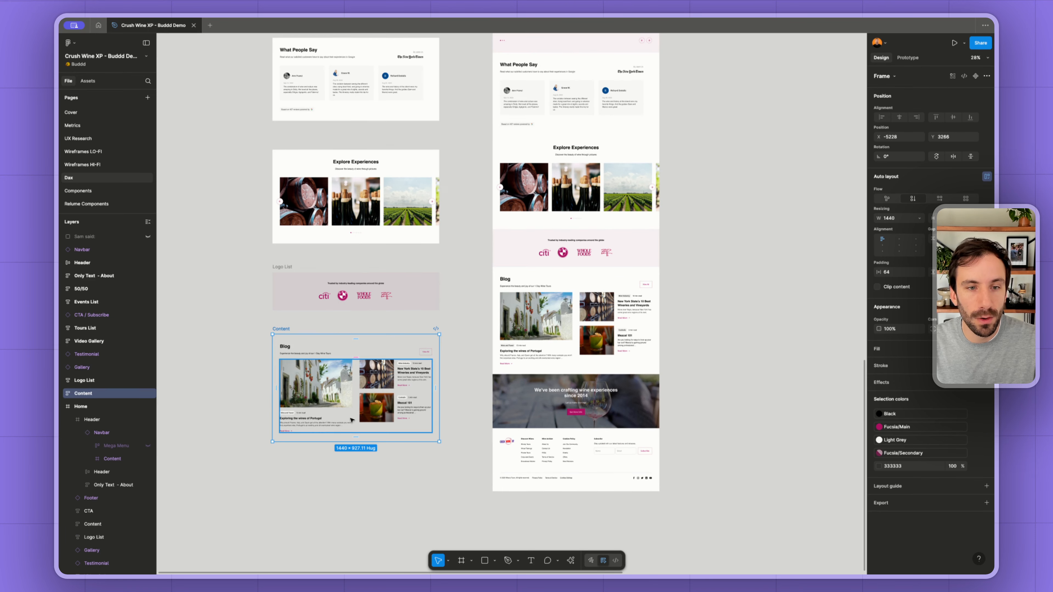
- Give the copied Blog section a solid white FFFFFF fill
scroll(351, 420, up, 5)
click(635, 386)
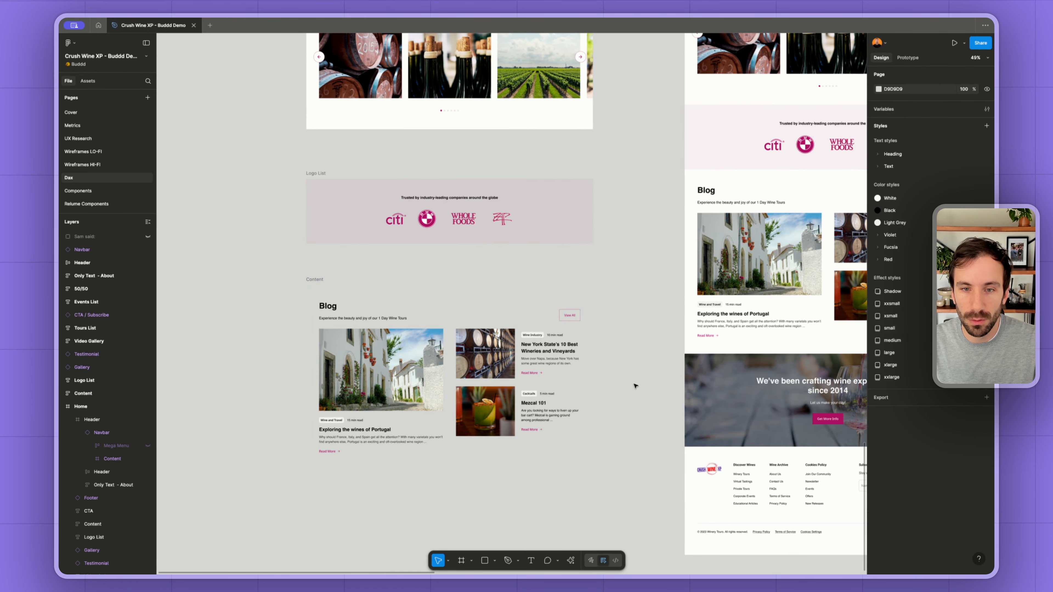
scroll(680, 232, right, 3)
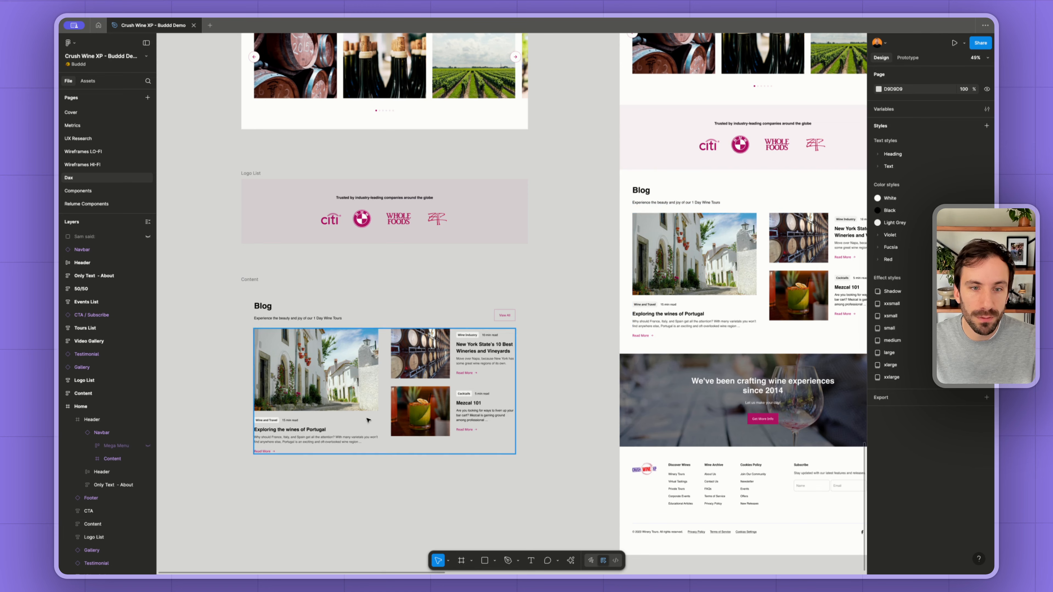
scroll(237, 327, left, 1)
click(290, 301)
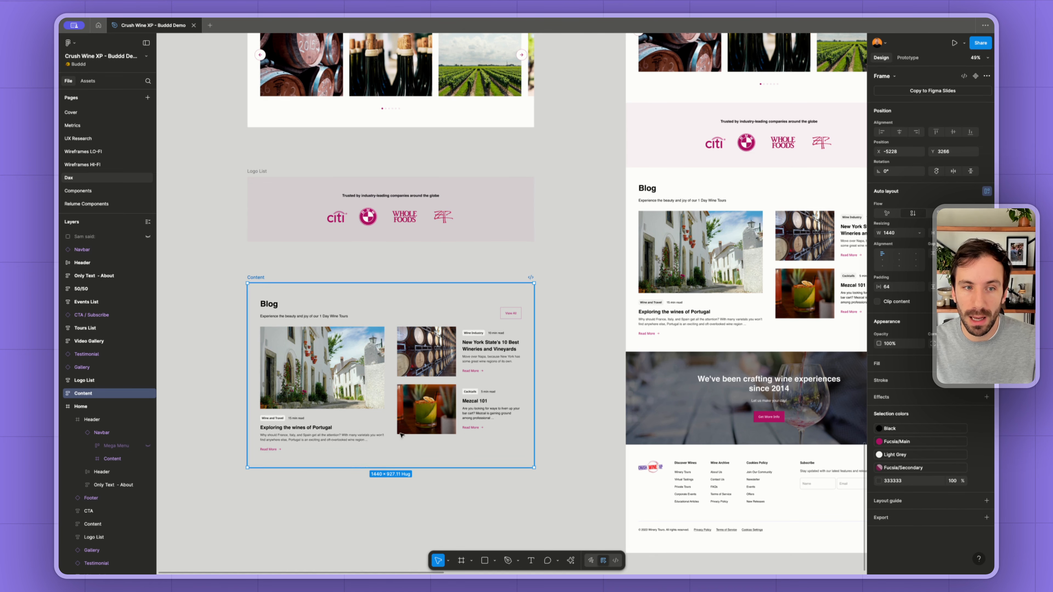
click(291, 265)
click(254, 279)
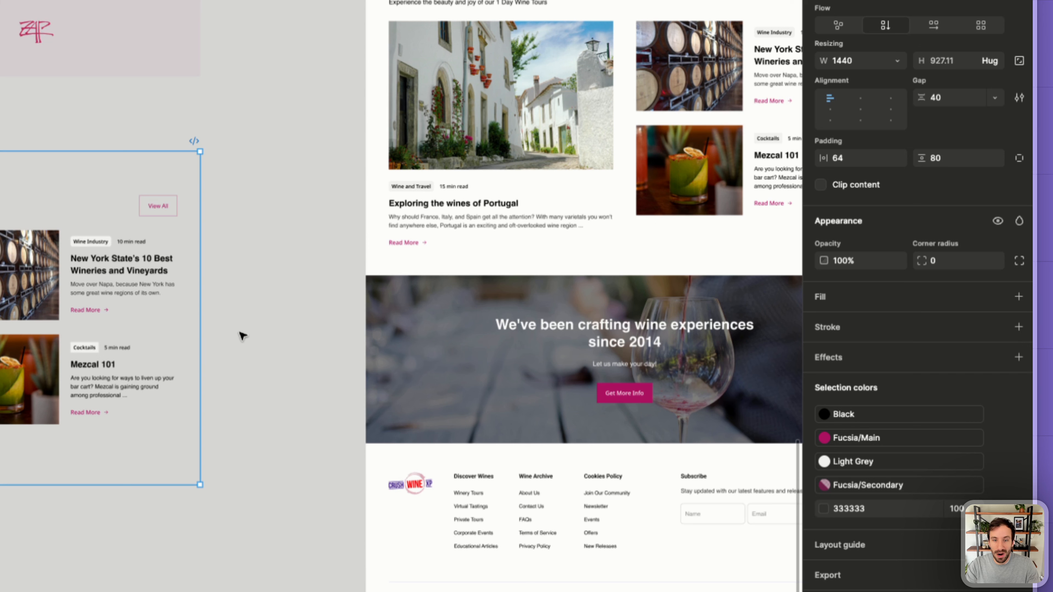
click(1018, 298)
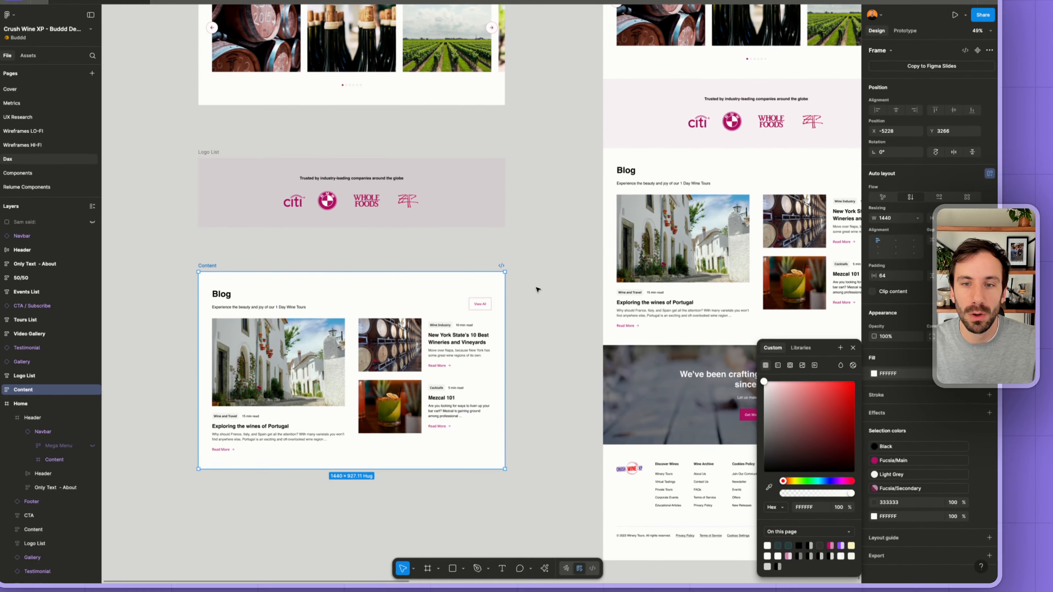
click(537, 292)
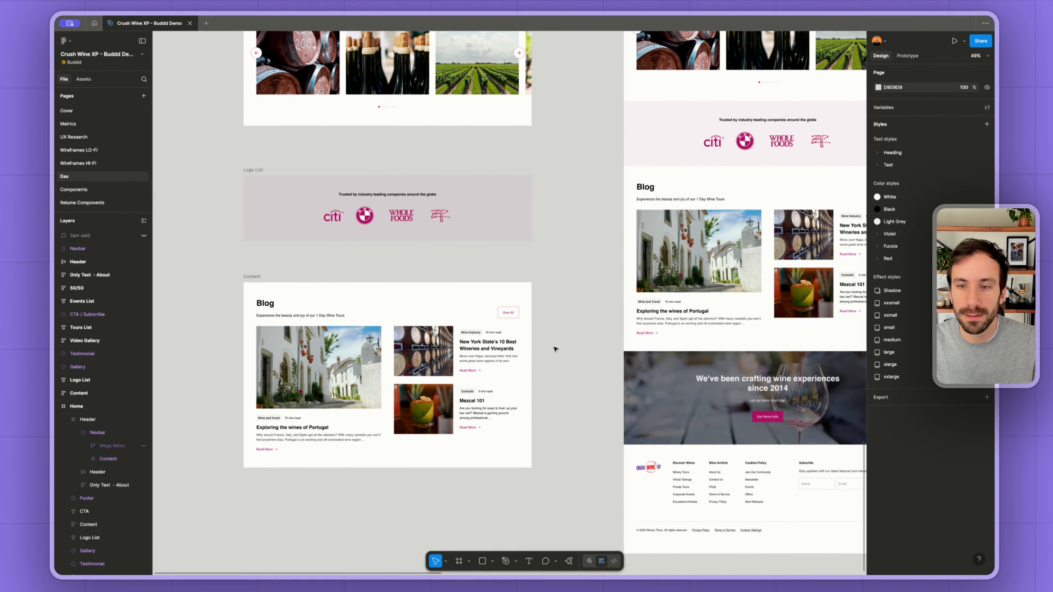
- Copy the wine experiences call-to-action and the footer below the Blog copy
scroll(554, 348, down, 5)
click(605, 374)
drag(605, 373, 468, 432)
click(603, 416)
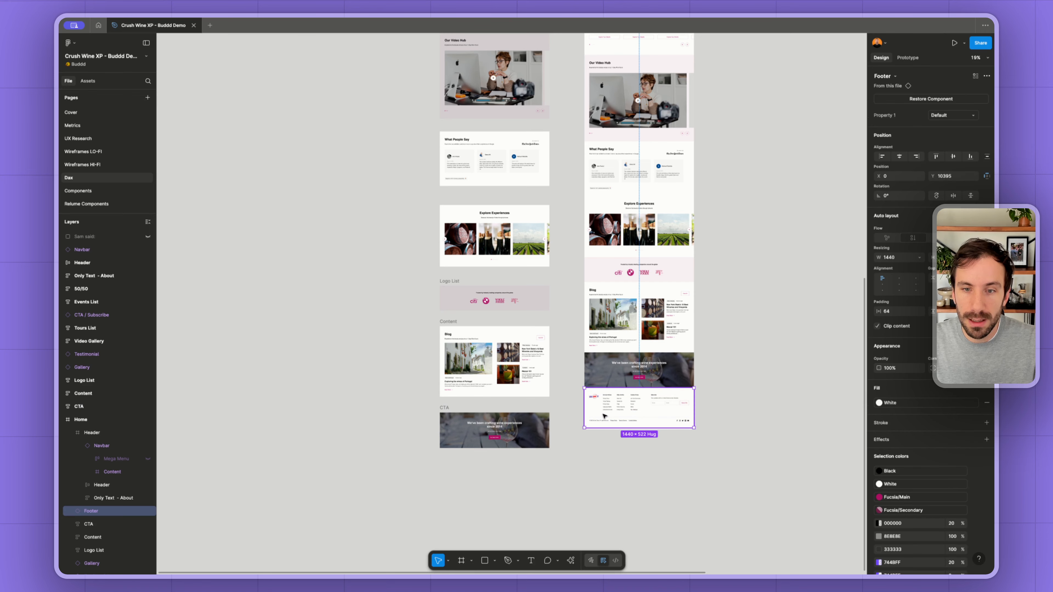
drag(606, 422, 465, 482)
- Move the original Home frame to the empty canvas on the far side of the column of section copies
scroll(590, 372, up, 15)
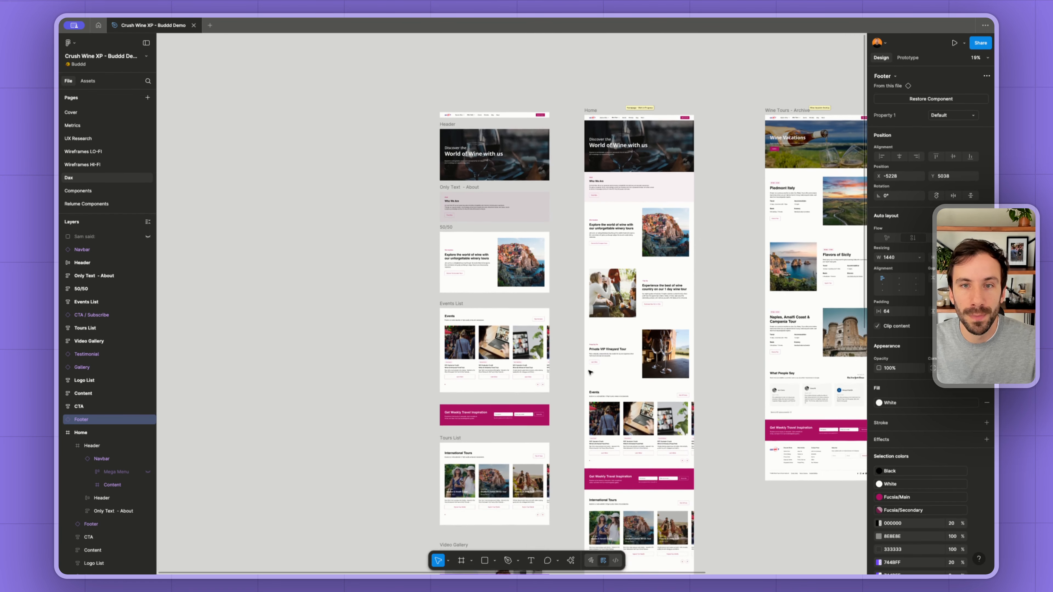
scroll(584, 374, down, 5)
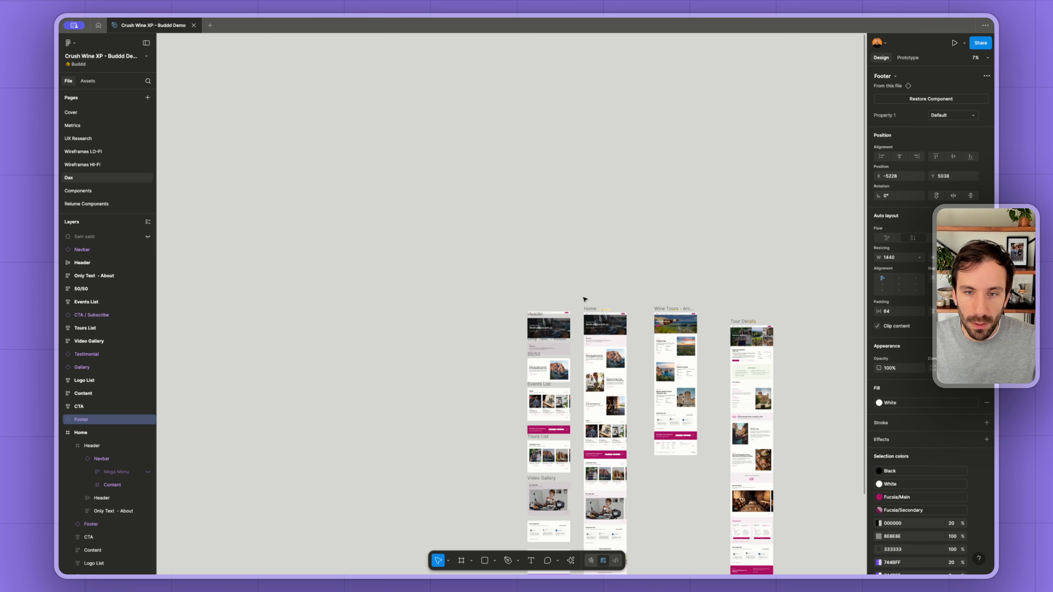
click(589, 308)
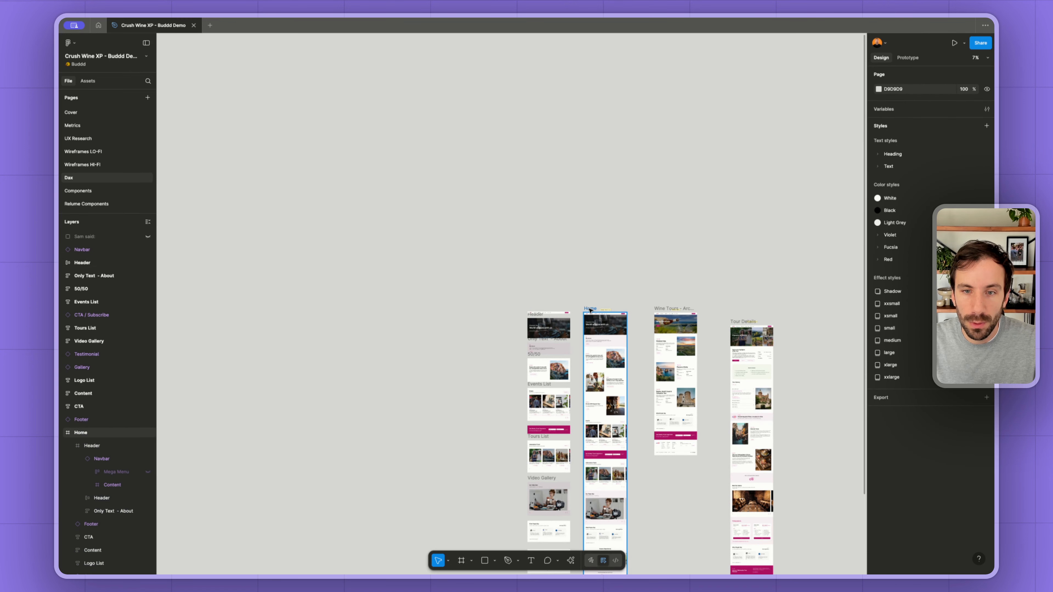
drag(589, 310, 348, 304)
scroll(667, 314, up, 10)
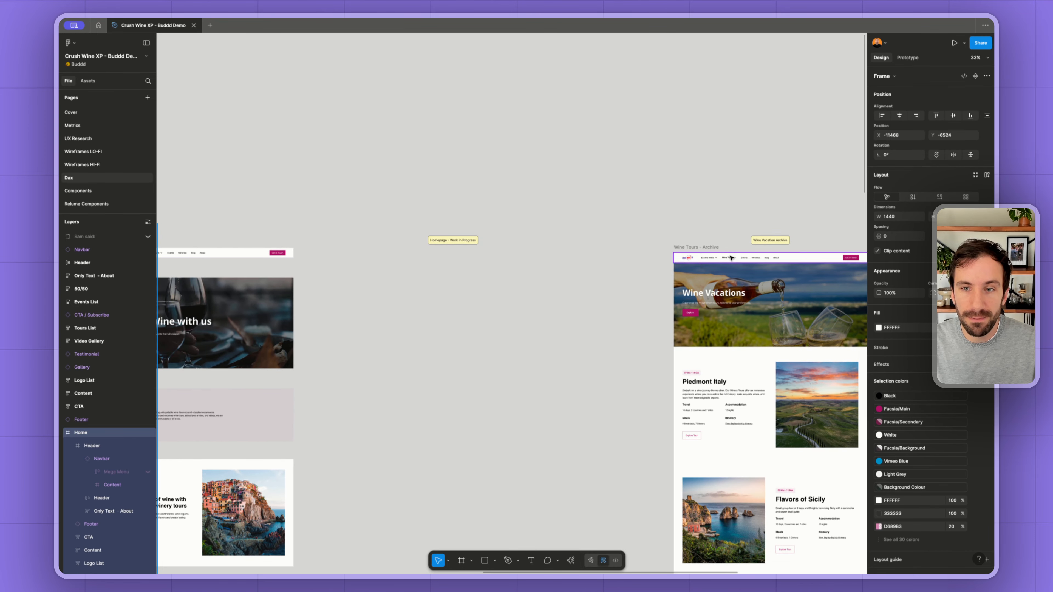
- Copy the Wine Vacations header and the Piedmont Italy section from the Wine Tours - Archive frame into a new column beside the Home section copies
drag(723, 286, 455, 318)
scroll(452, 318, left, 5)
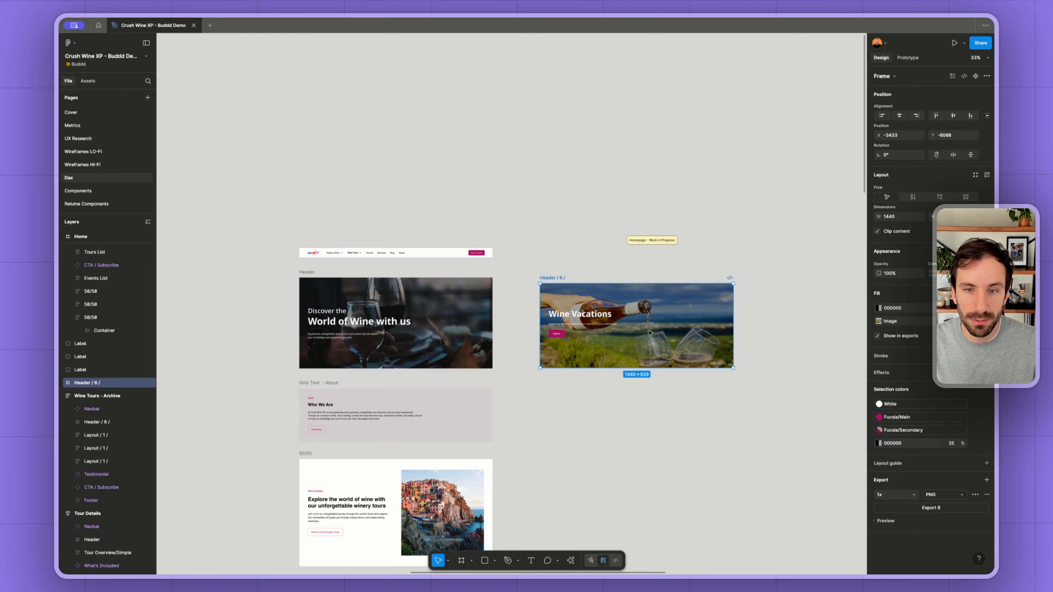
scroll(601, 327, right, 5)
scroll(649, 334, down, 2)
scroll(650, 334, down, 1)
click(673, 324)
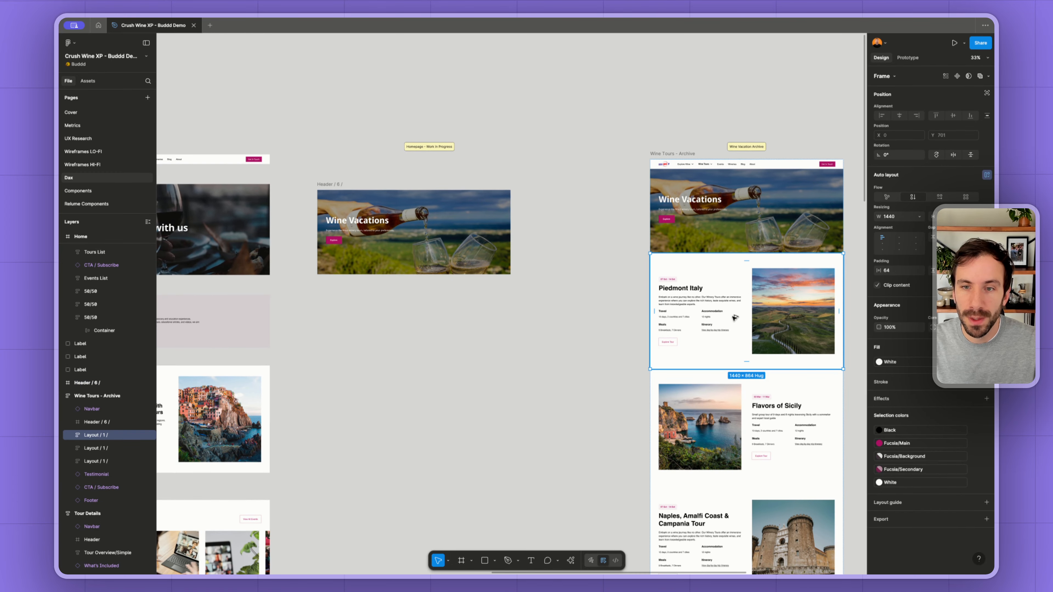
drag(735, 317, 400, 368)
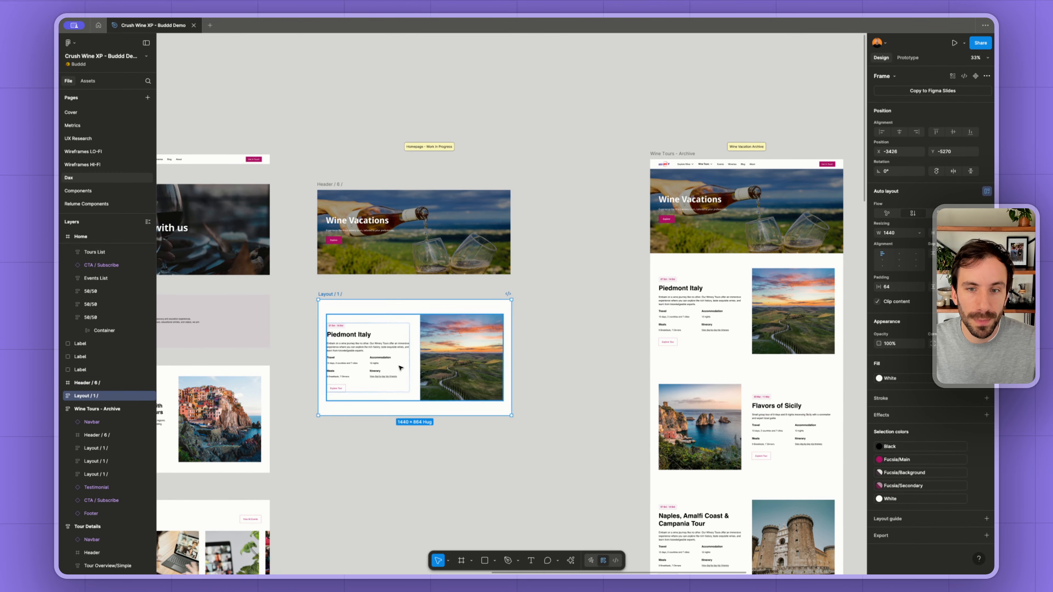
- Compare the copied Piedmont Italy section with the other tour sections in the Wine Tours - Archive frame
scroll(384, 374, up, 5)
scroll(379, 275, down, 1)
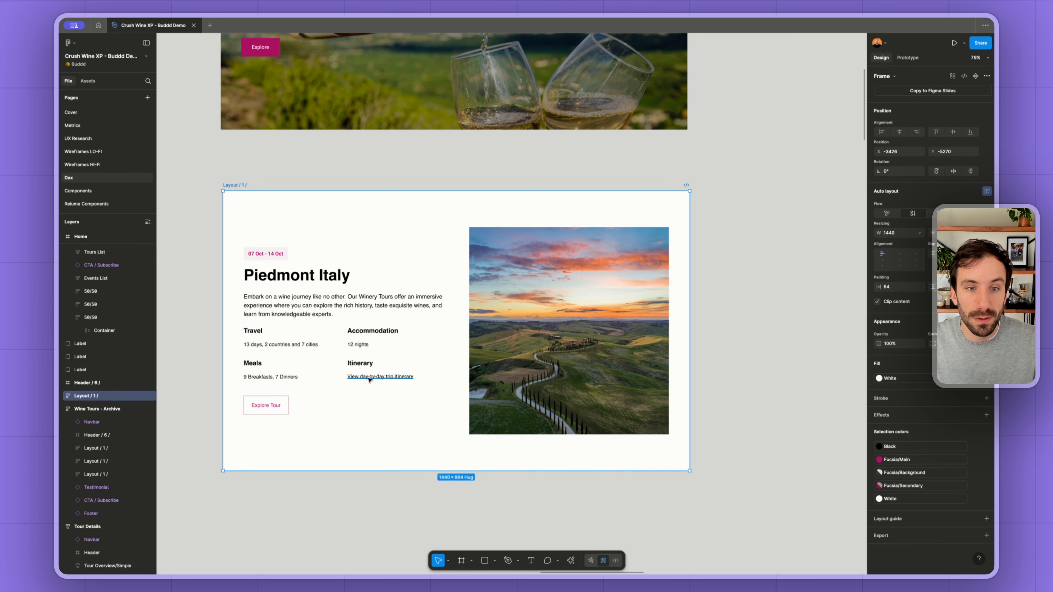
scroll(364, 371, down, 10)
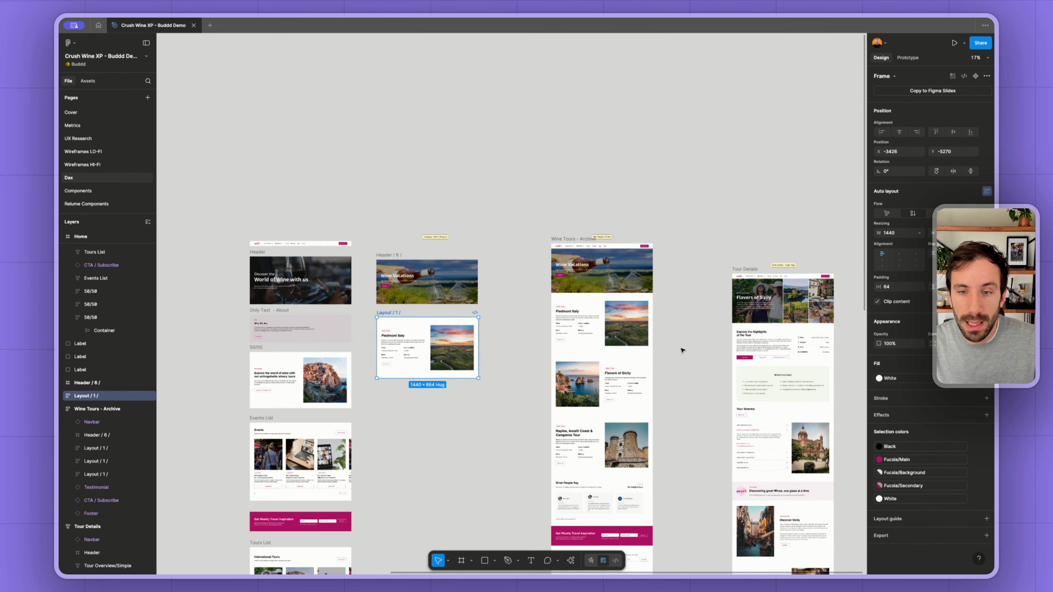
scroll(667, 355, up, 3)
scroll(669, 355, left, 2)
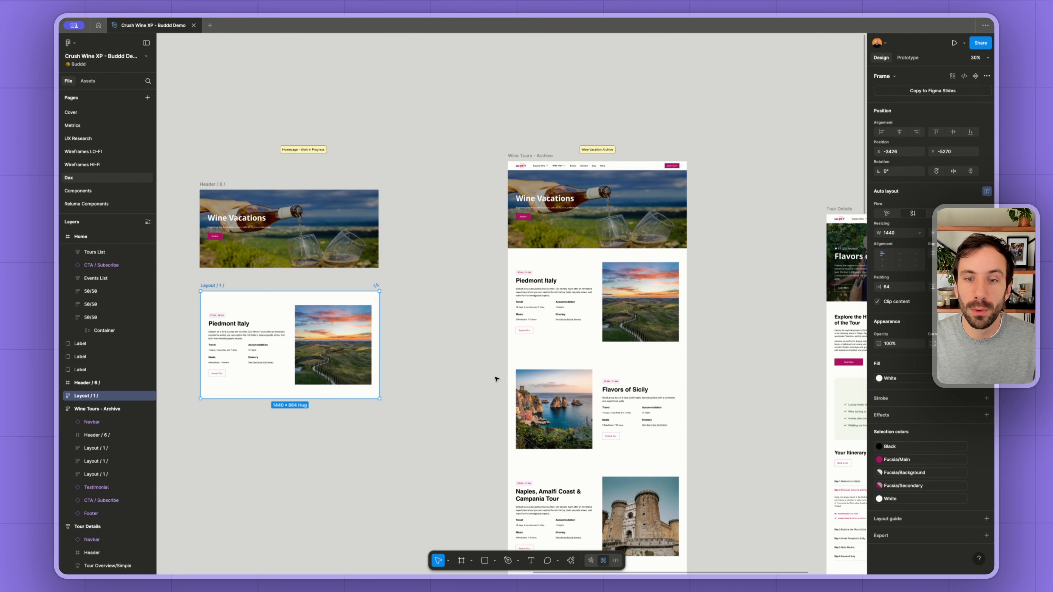
scroll(610, 338, up, 3)
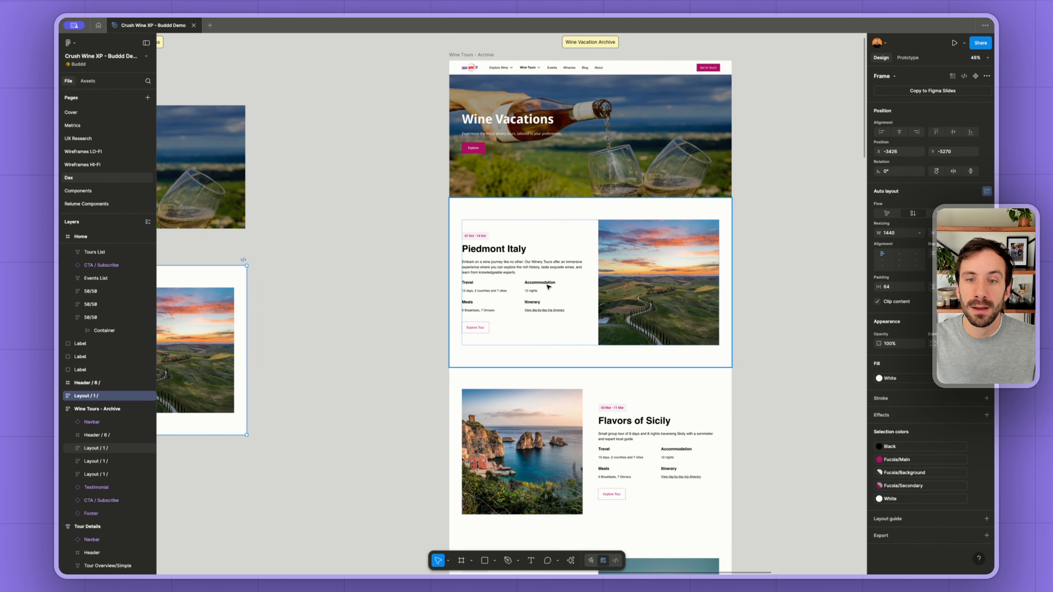
scroll(548, 286, down, 3)
scroll(547, 284, left, 5)
scroll(607, 324, down, 3)
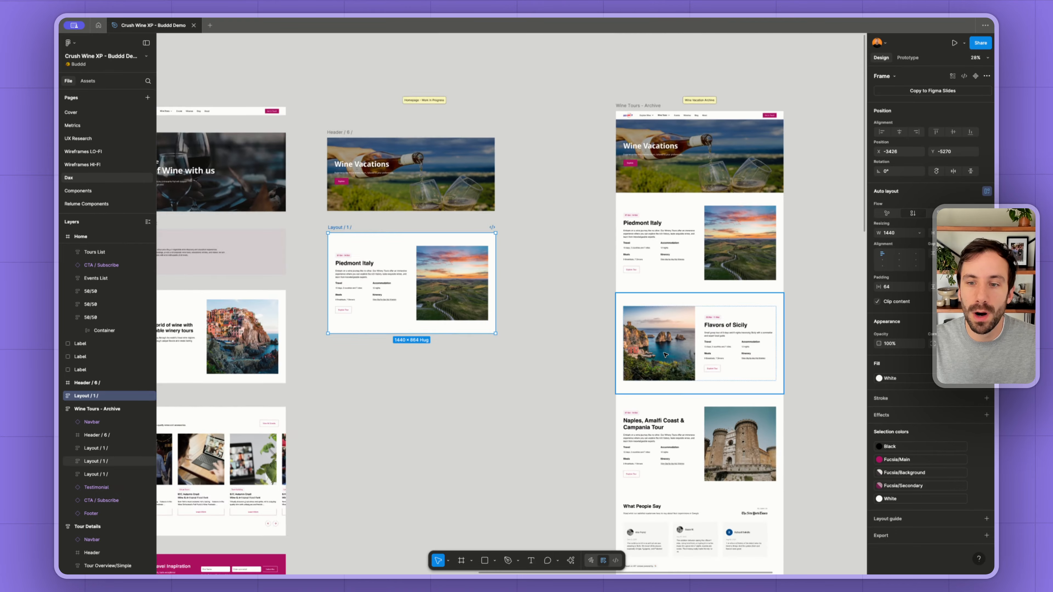
- Check the archive's What People Say, newsletter and footer sections against the section copies already collected
scroll(665, 355, down, 5)
click(666, 351)
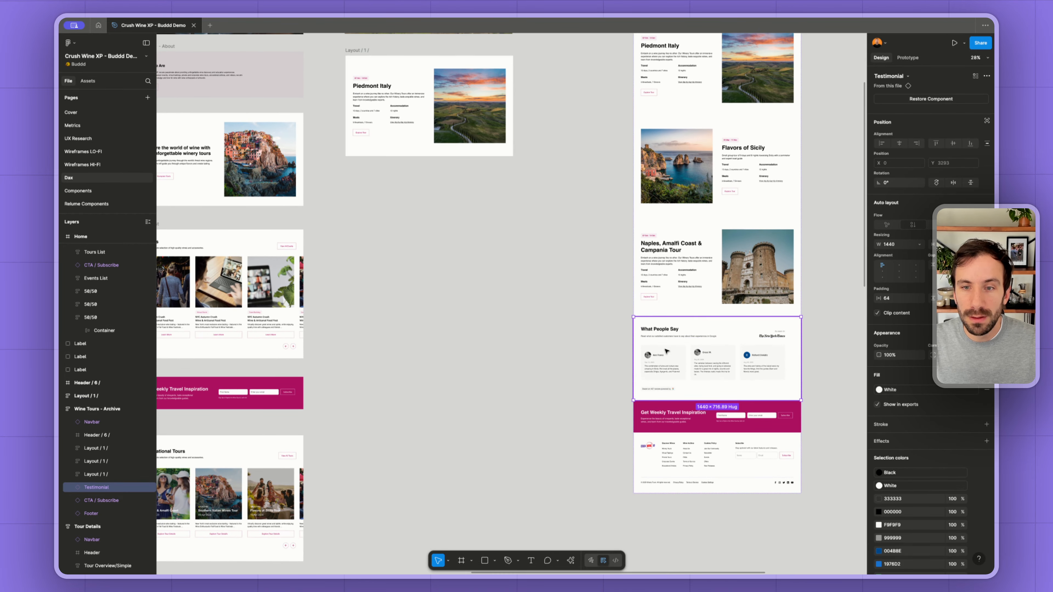
scroll(655, 355, down, 3)
scroll(564, 388, left, 3)
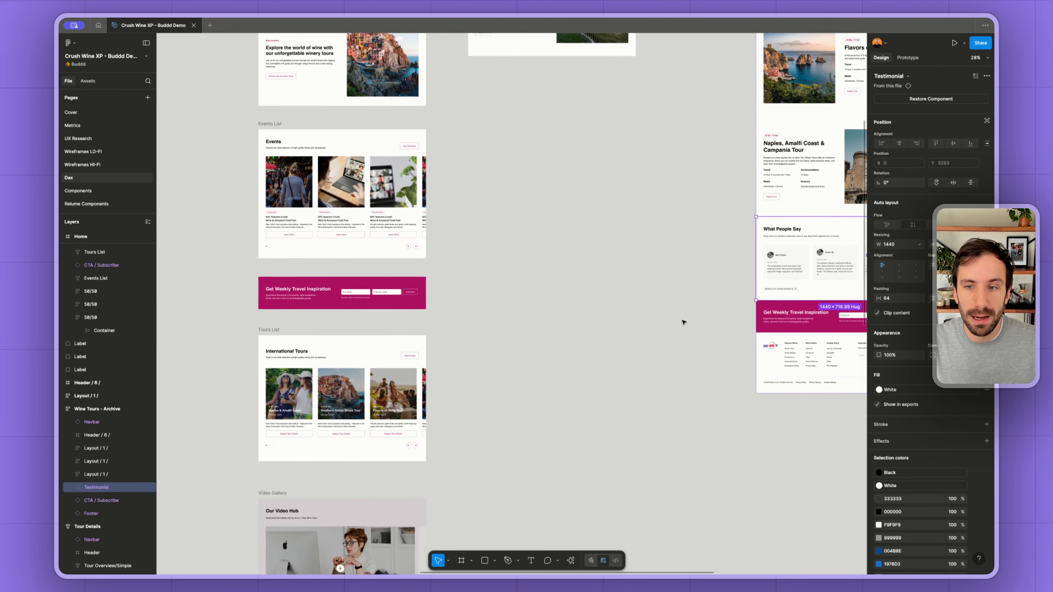
scroll(683, 322, right, 4)
scroll(682, 319, up, 3)
scroll(682, 320, down, 3)
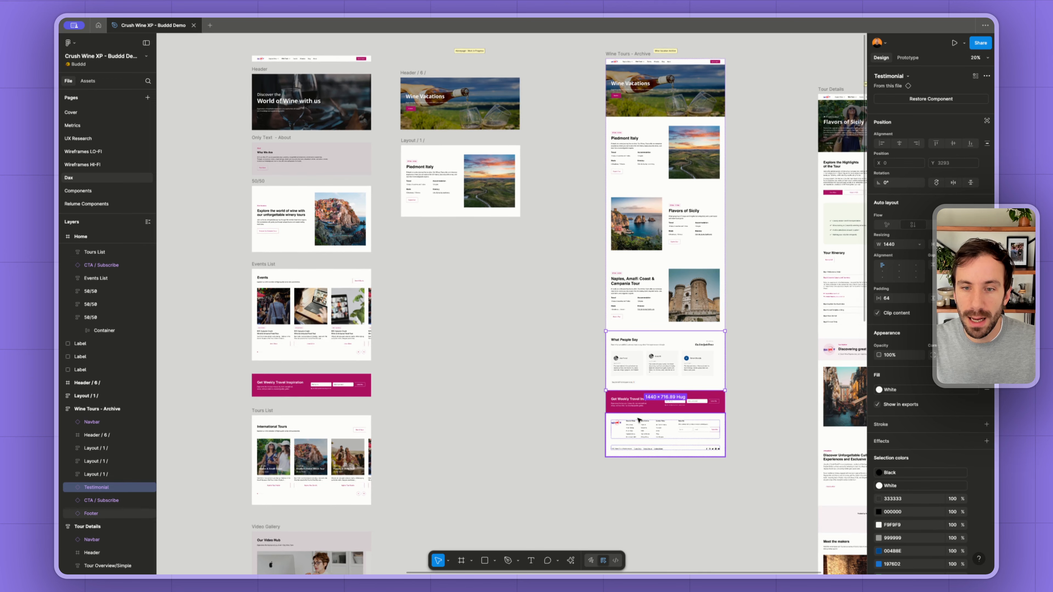
click(651, 409)
scroll(652, 418, up, 3)
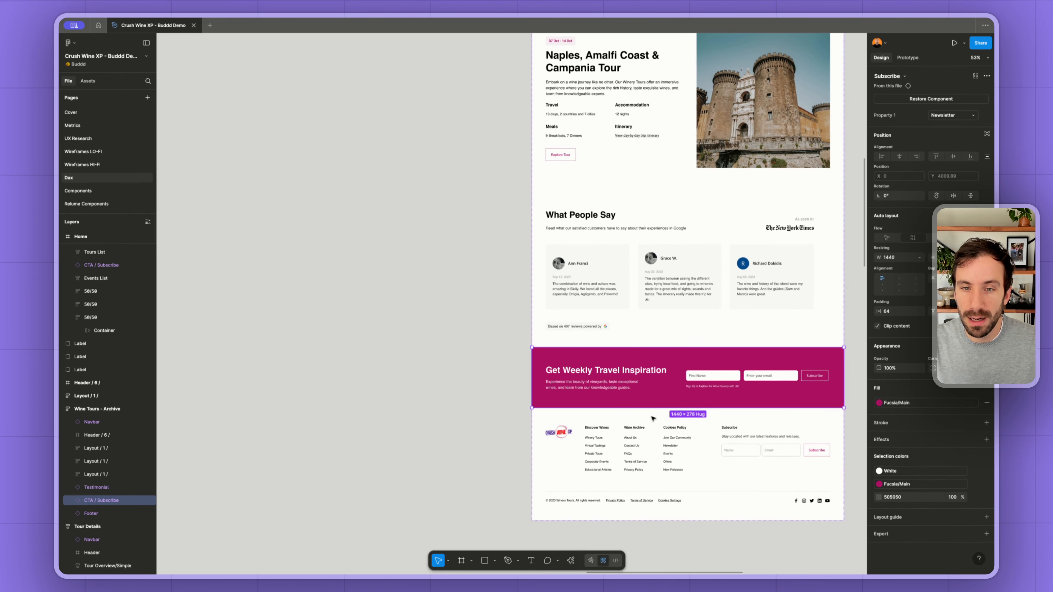
scroll(653, 418, down, 5)
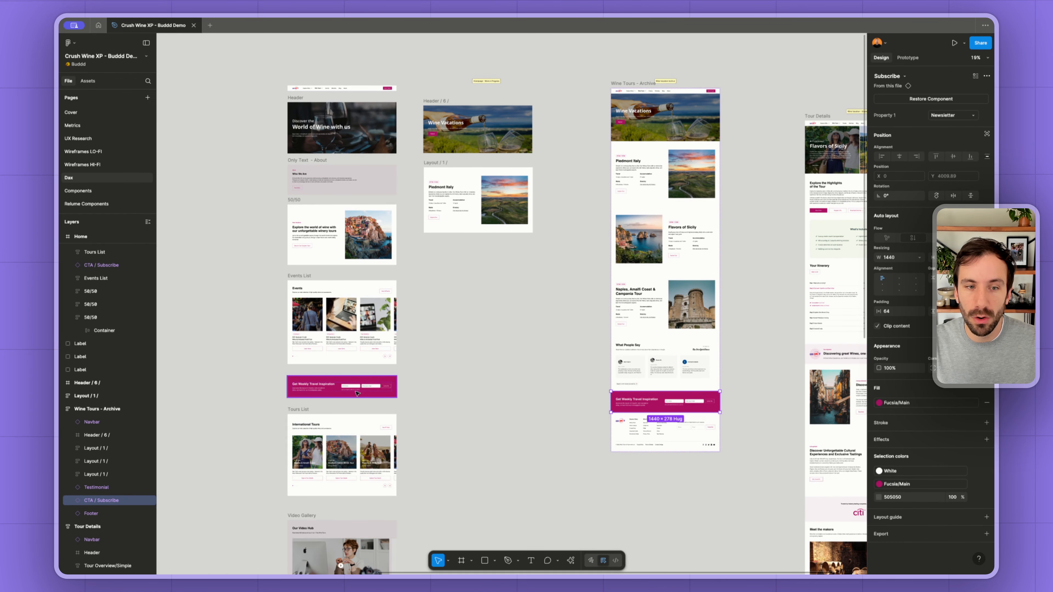
scroll(637, 423, down, 3)
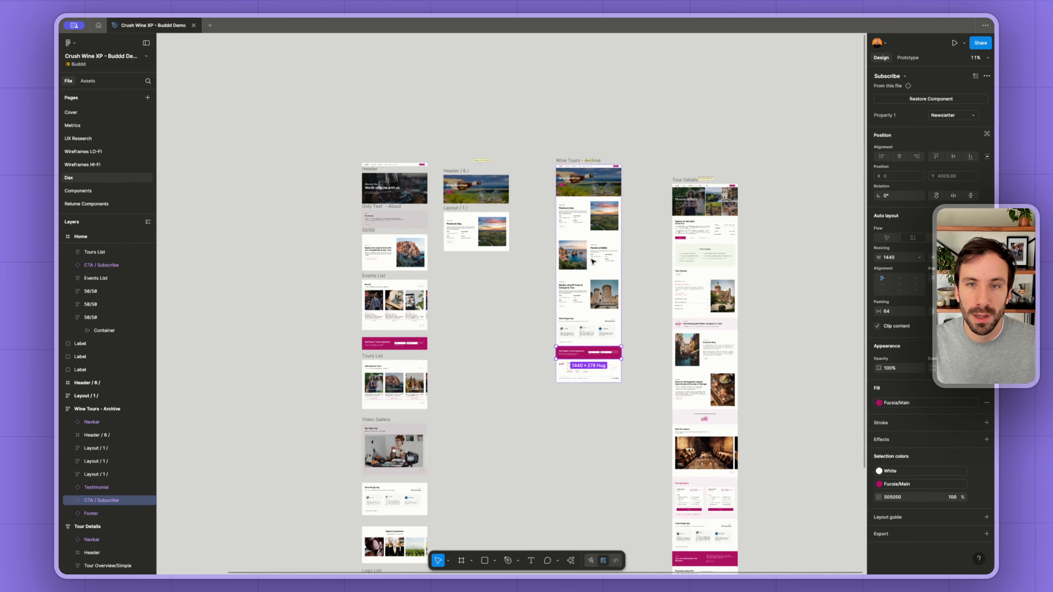
- Move the original Wine Tours - Archive frame beside the original Home frame, away from the section copies
drag(574, 155, 242, 168)
scroll(242, 168, right, 1)
scroll(405, 168, left, 5)
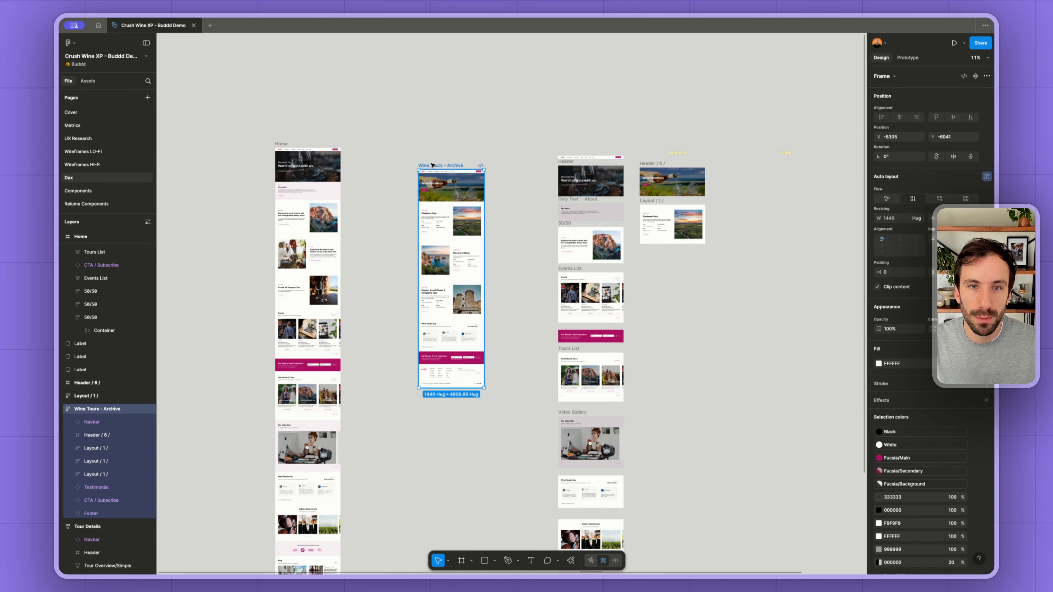
drag(433, 165, 366, 143)
- Copy the Flavors of Sicily header from the Tour Details frame beside the Wine Vacations header copy
scroll(637, 215, right, 8)
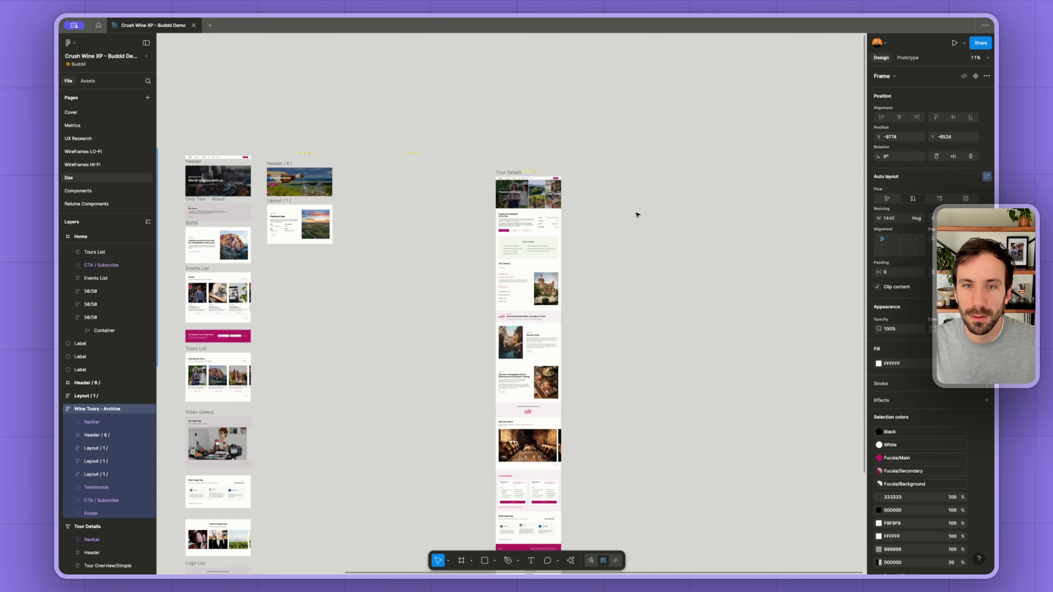
scroll(493, 174, up, 5)
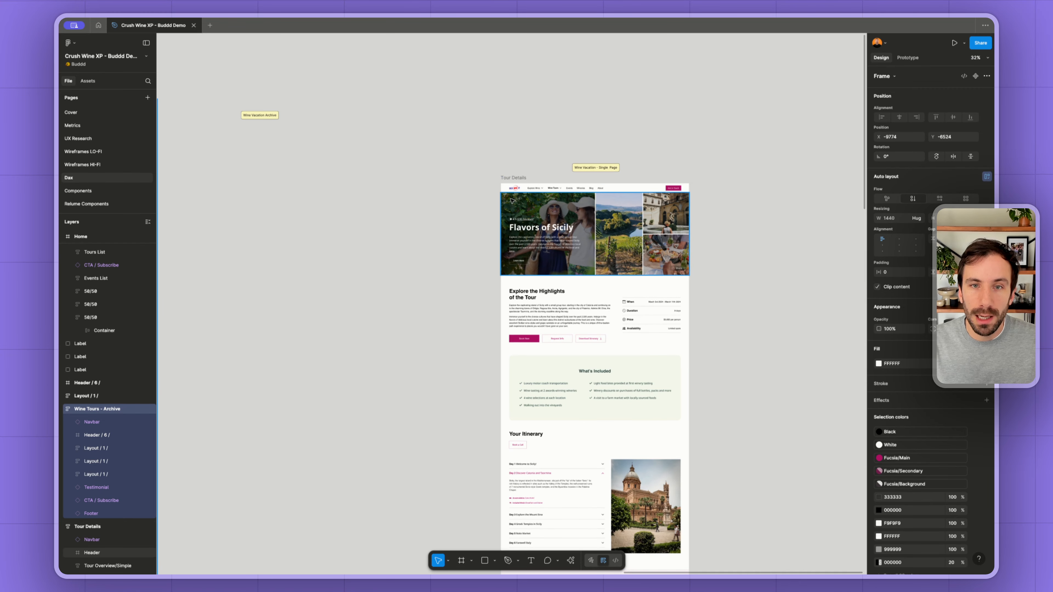
scroll(460, 218, down, 3)
scroll(461, 218, left, 3)
click(671, 233)
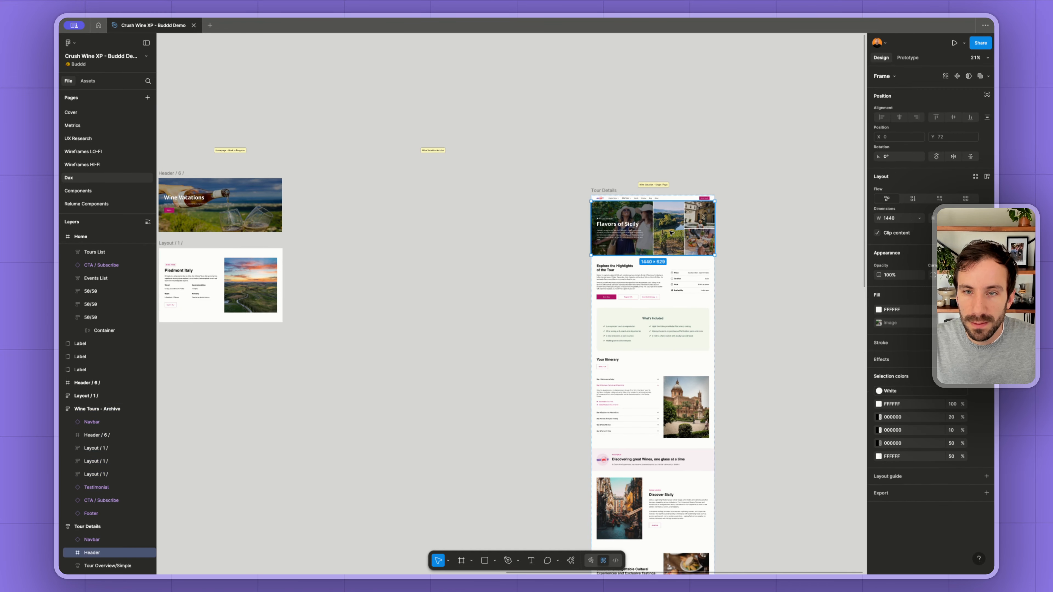
drag(671, 233, 388, 210)
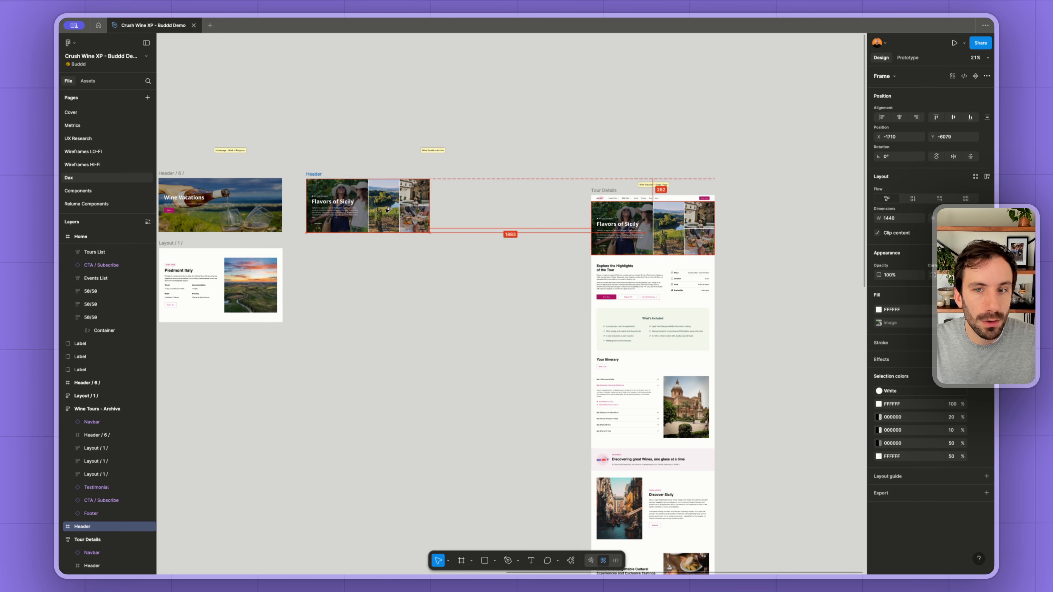
- Copy the tour highlights overview and the What's Included section below the Flavors of Sicily header copy
click(665, 283)
drag(665, 283, 379, 279)
click(645, 329)
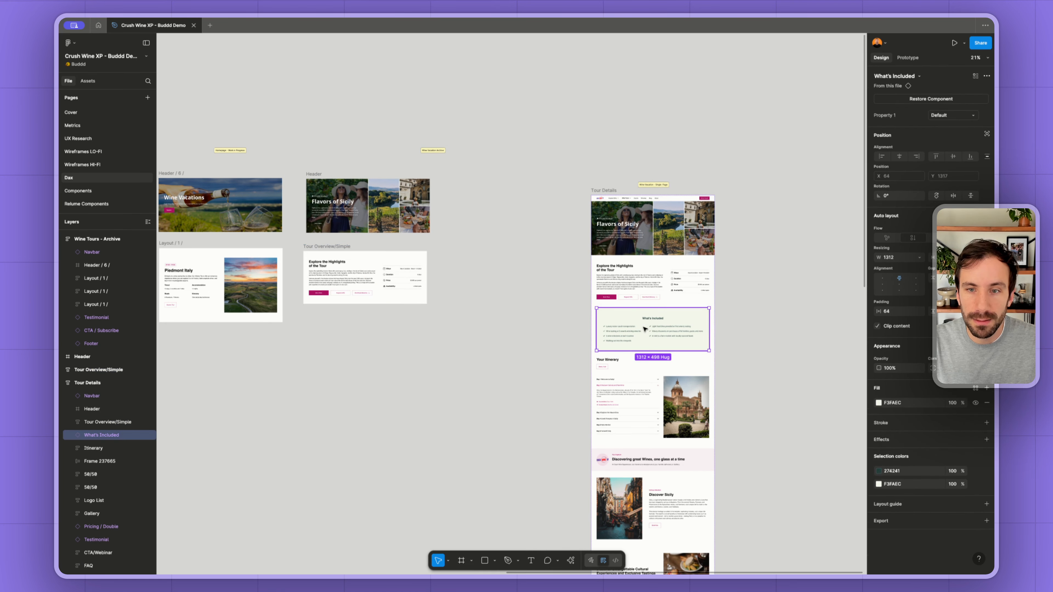
drag(629, 328, 346, 351)
- Copy the Your Itinerary section and the Discovering great Wines banner below the What's Included copy
click(660, 379)
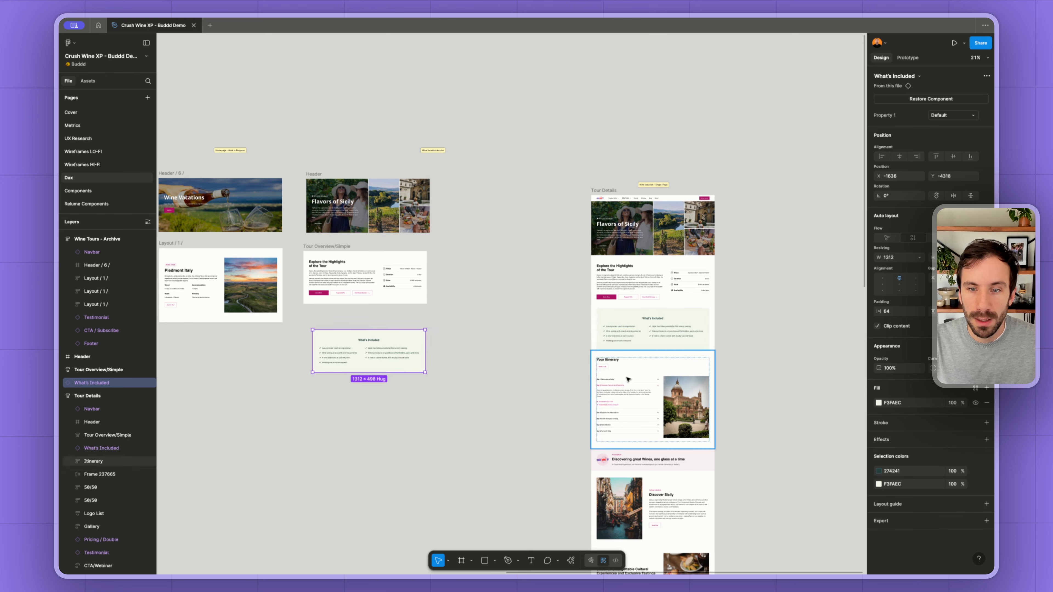
drag(659, 379, 377, 417)
scroll(696, 273, down, 5)
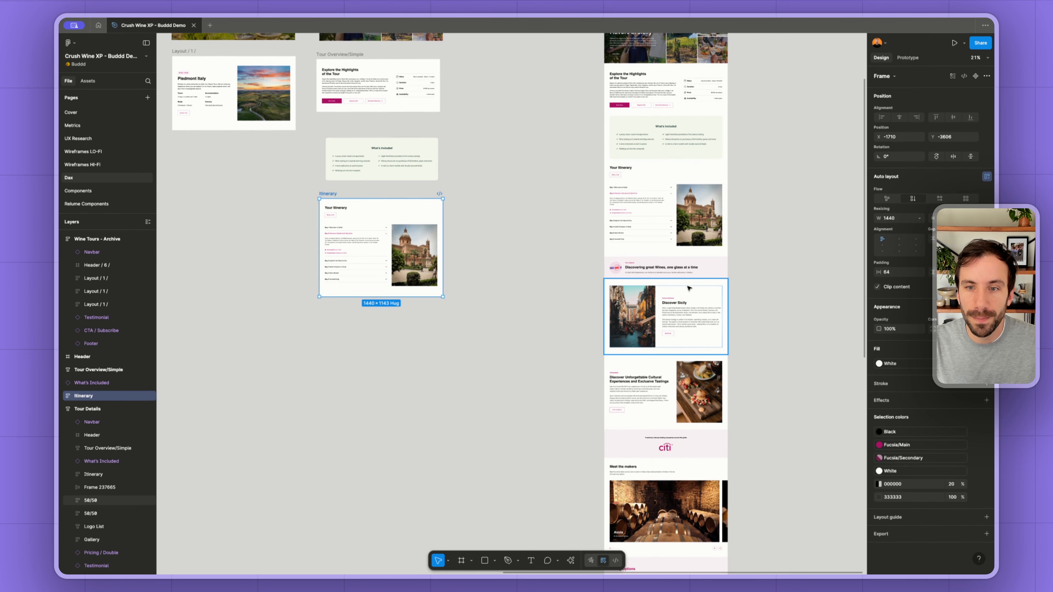
drag(697, 273, 450, 349)
- Compare the two 50/50 image-and-text sections in Tour Details with the 50/50 section copied from Home
scroll(450, 349, down, 3)
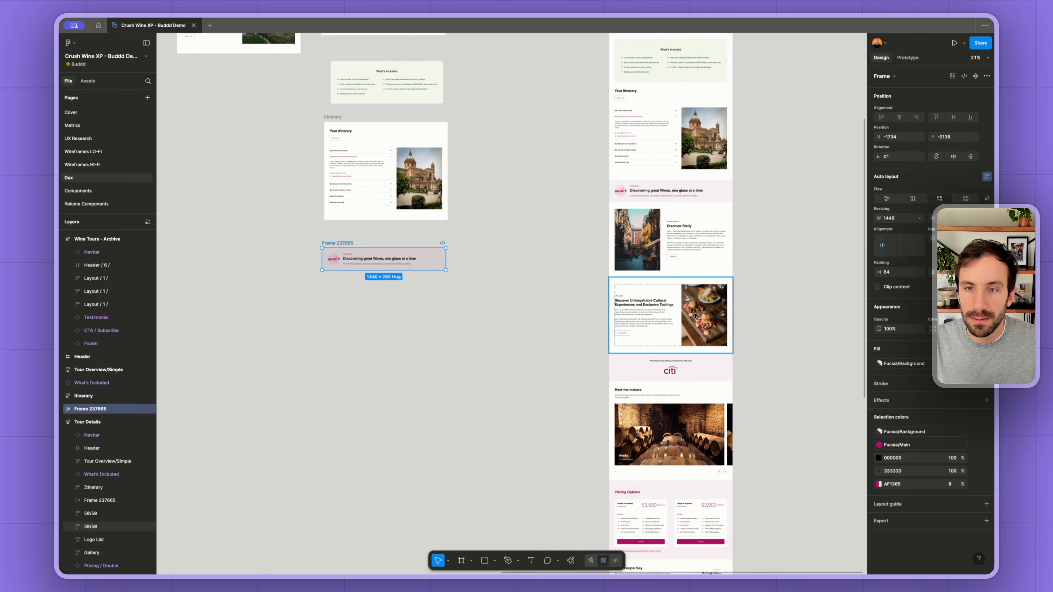
scroll(550, 222, left, 10)
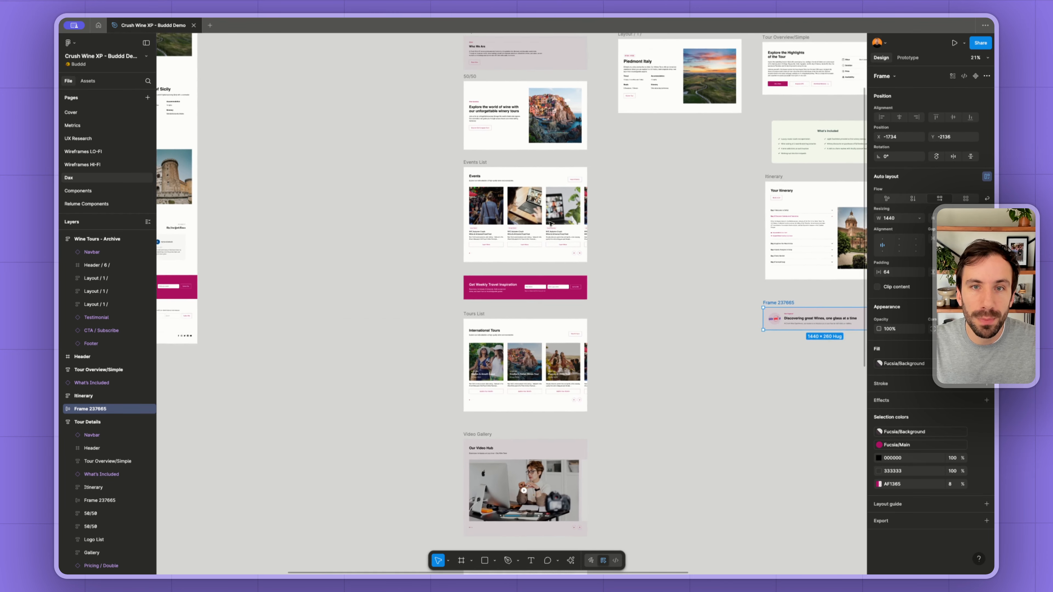
scroll(550, 224, right, 3)
scroll(550, 224, up, 2)
scroll(726, 288, up, 5)
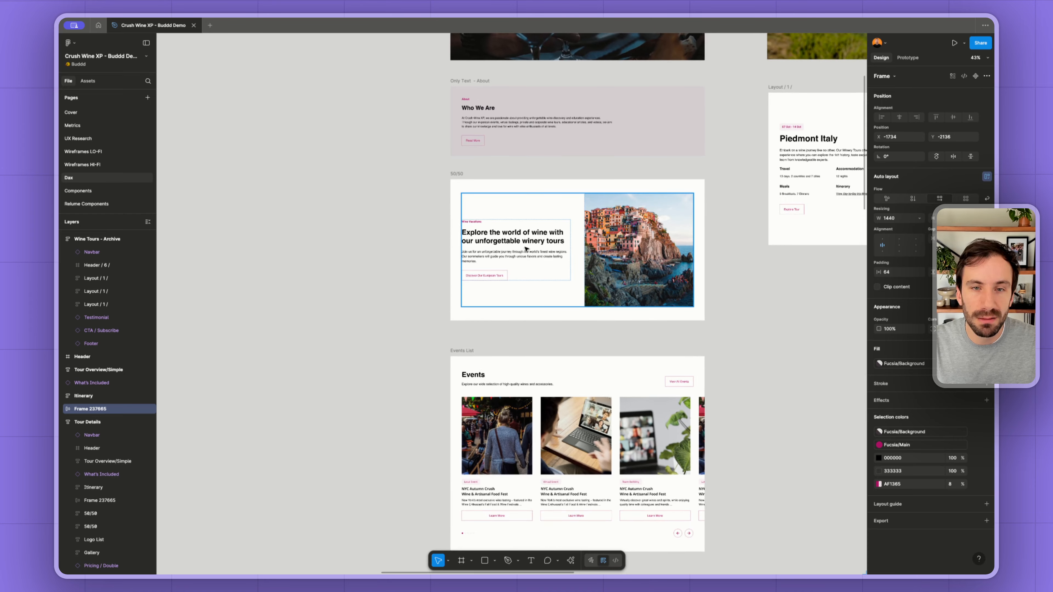
scroll(574, 258, down, 5)
scroll(574, 258, right, 10)
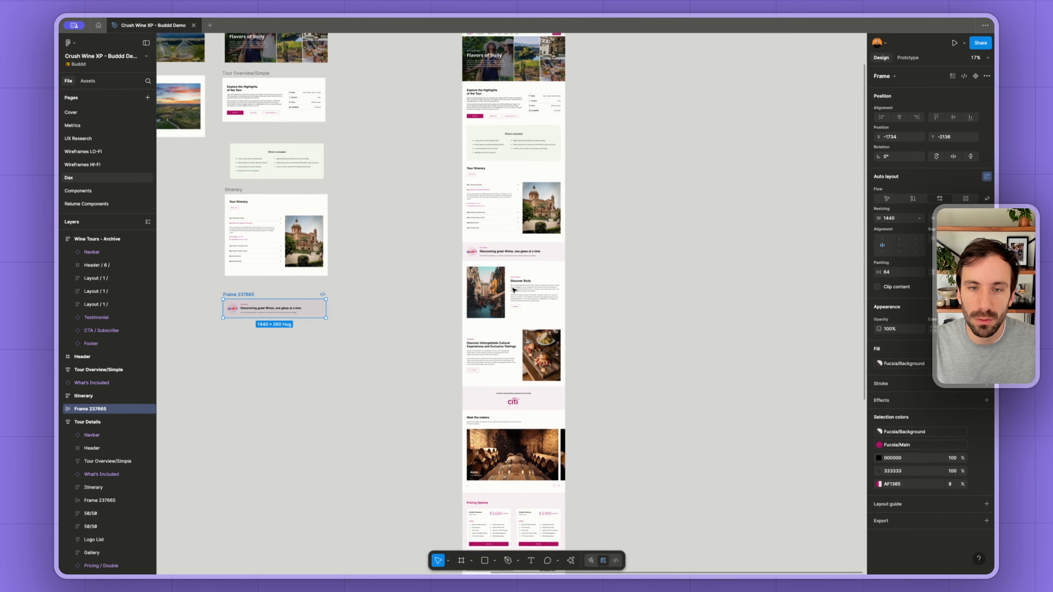
scroll(514, 290, up, 3)
- Compare the company logo section in Tour Details with the Logo List copied from Home
scroll(514, 290, down, 5)
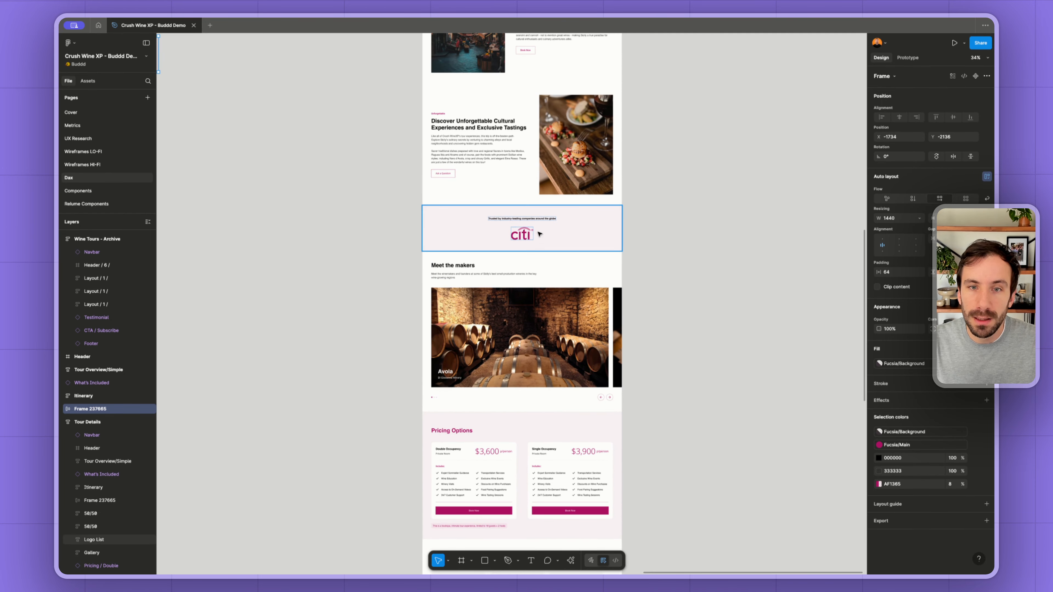
scroll(520, 238, down, 5)
scroll(463, 447, left, 5)
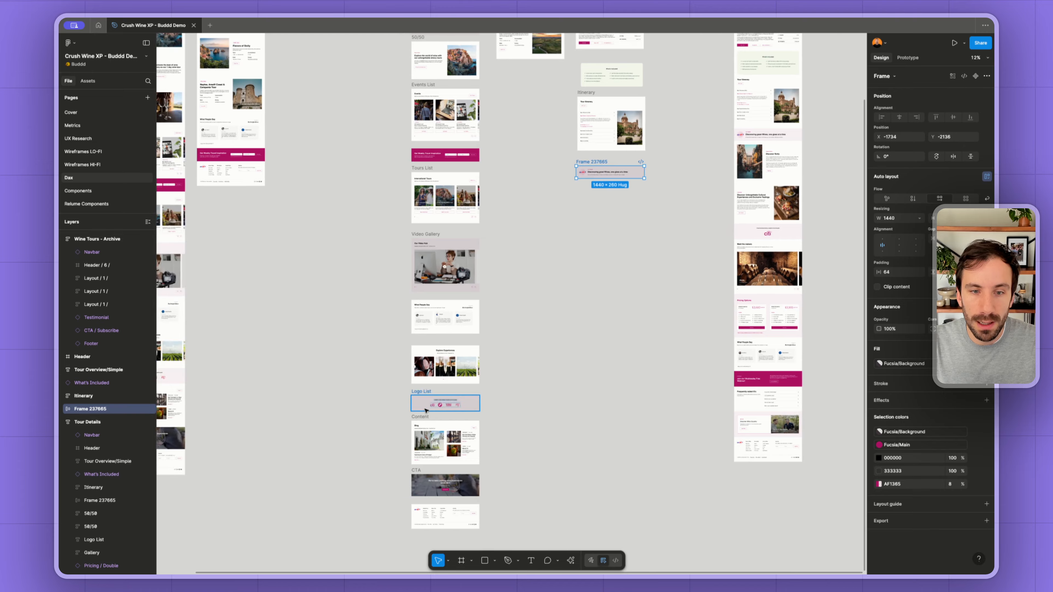
scroll(518, 408, up, 6)
scroll(539, 386, down, 5)
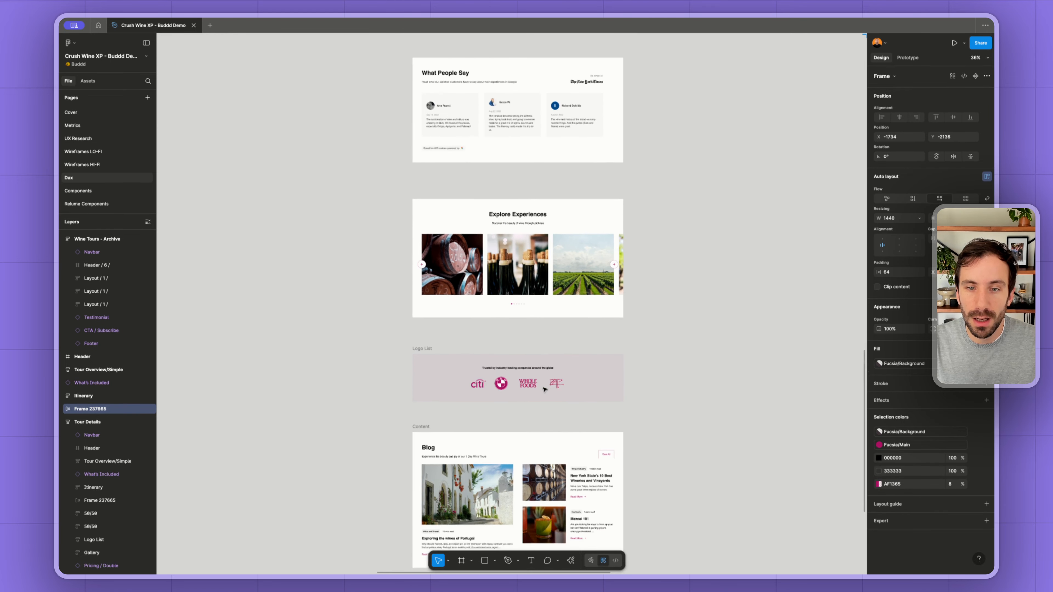
scroll(541, 387, right, 8)
scroll(544, 390, right, 5)
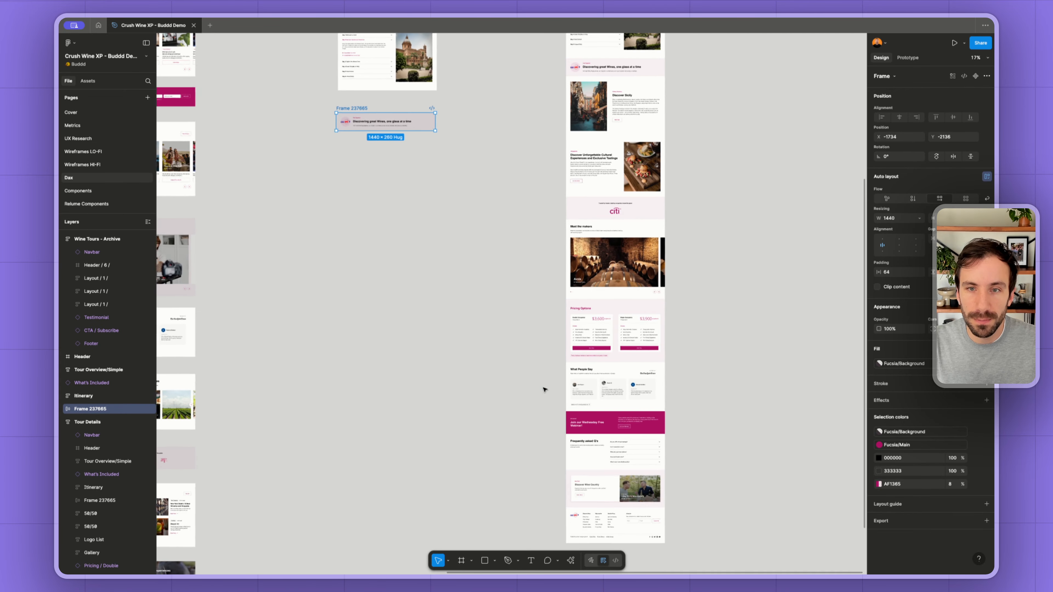
scroll(555, 373, up, 3)
scroll(567, 360, up, 1)
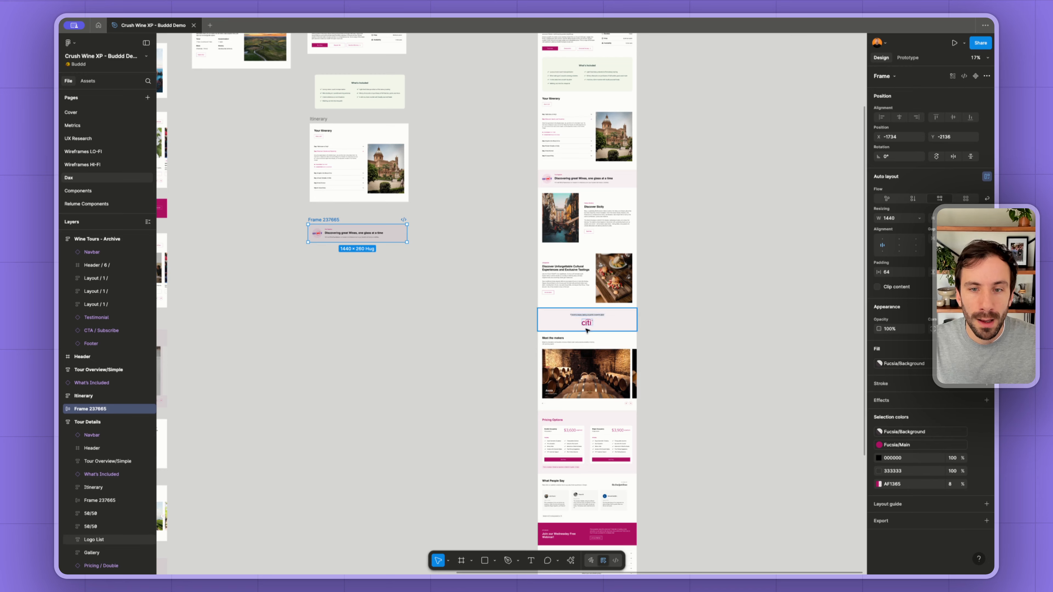
- Copy the Meet the makers gallery from Tour Details beside the Video Gallery copy in the Home column
click(588, 343)
scroll(432, 348, up, 5)
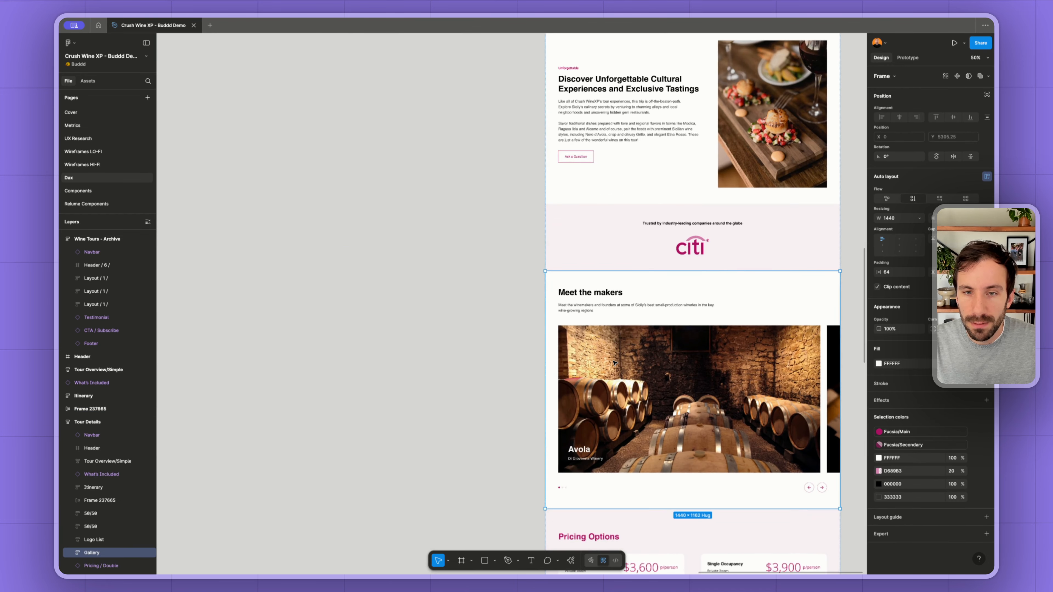
scroll(614, 362, down, 5)
scroll(614, 362, left, 5)
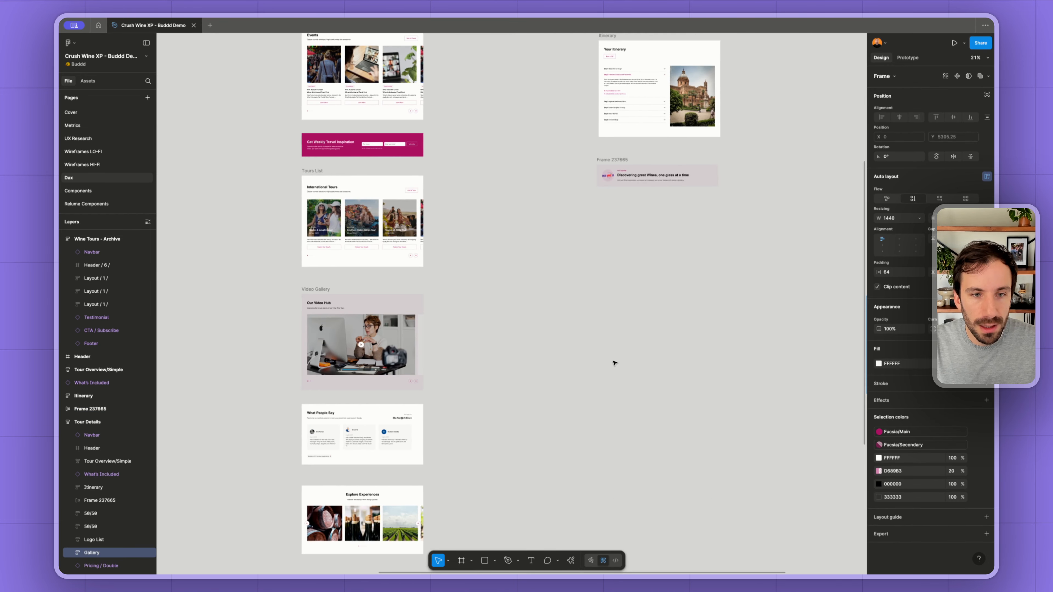
scroll(614, 362, right, 5)
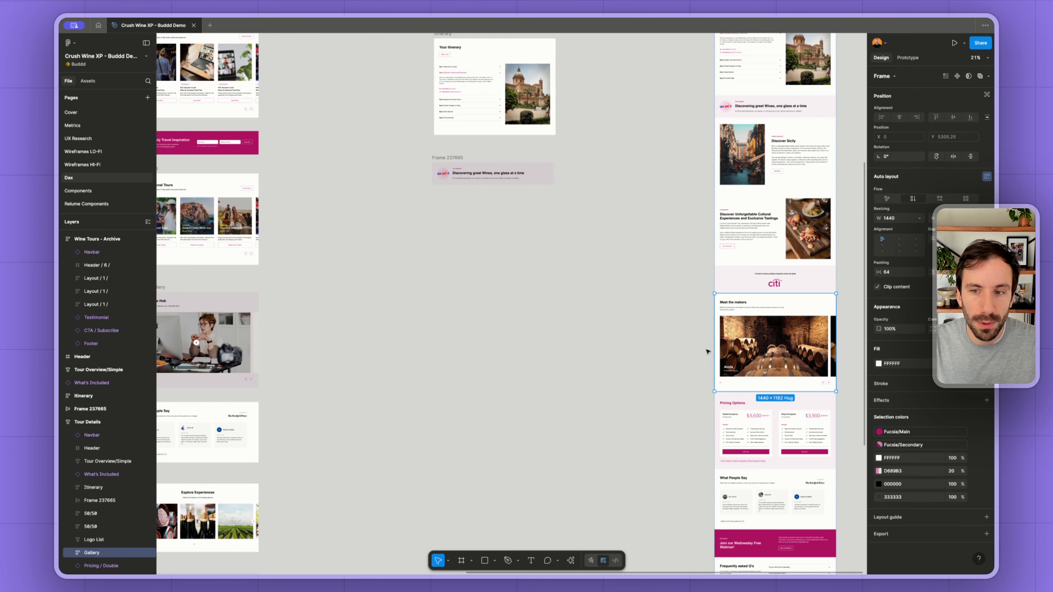
drag(769, 302, 316, 299)
scroll(331, 309, left, 4)
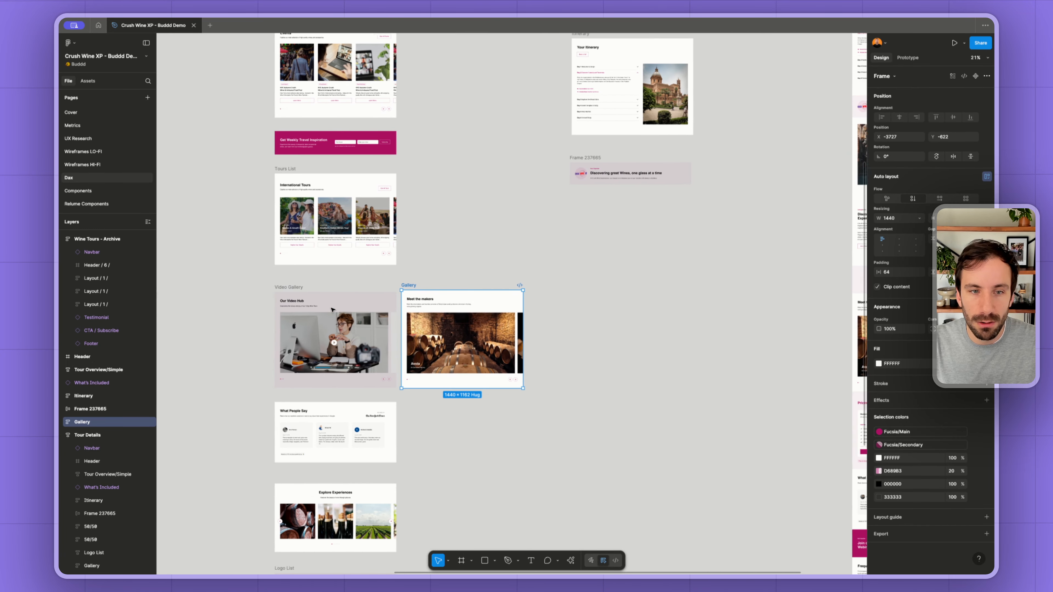
- Copy the Pricing Options section from Tour Details below the Discovering great Wines banner copy
scroll(331, 309, left, 1)
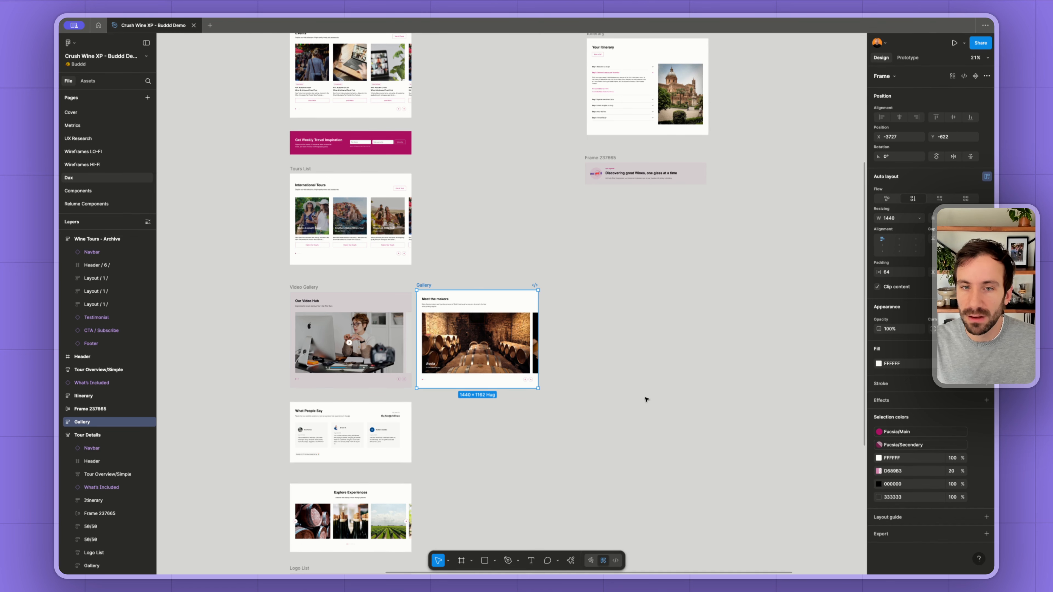
scroll(645, 400, right, 10)
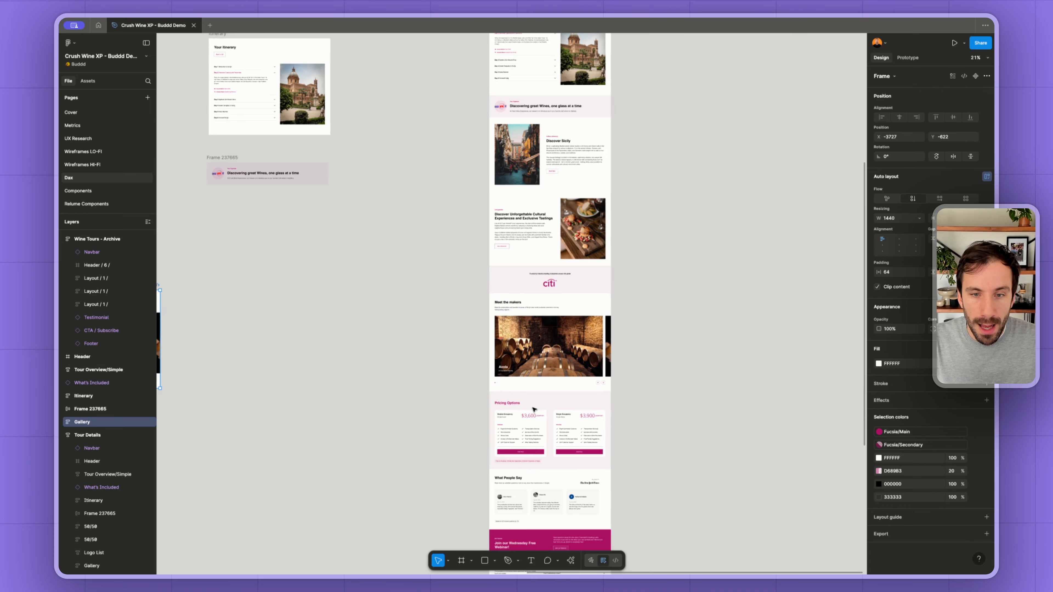
click(533, 409)
scroll(533, 410, up, 2)
scroll(580, 409, left, 3)
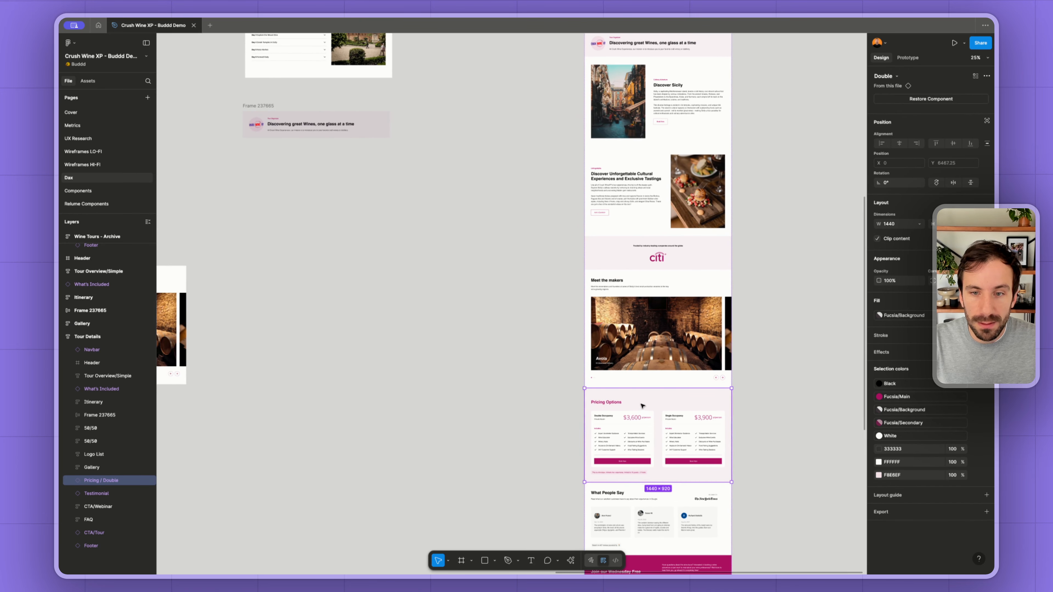
drag(642, 405, 300, 179)
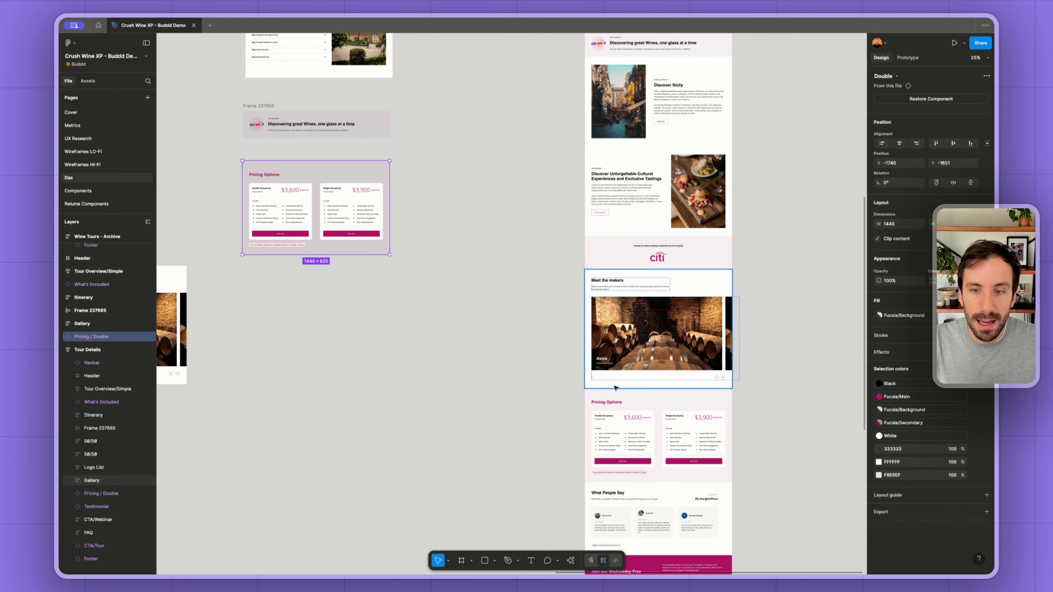
- Copy the Join our Wednesday Free Webinar banner from Tour Details beside the Get Weekly Travel Inspiration banner in the Home column
scroll(621, 396, down, 4)
click(641, 397)
scroll(651, 360, down, 6)
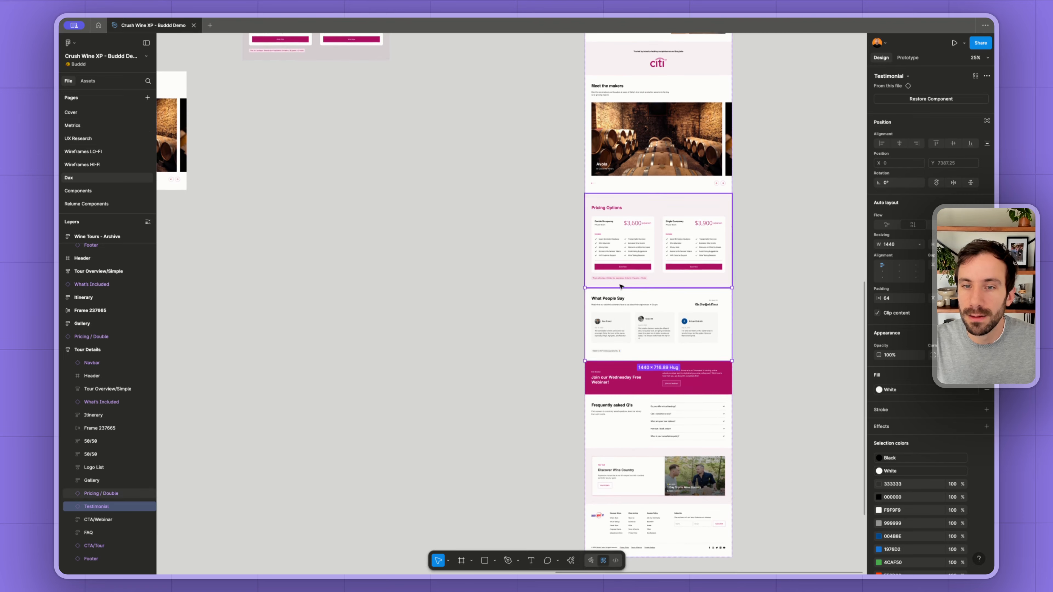
scroll(662, 325, up, 5)
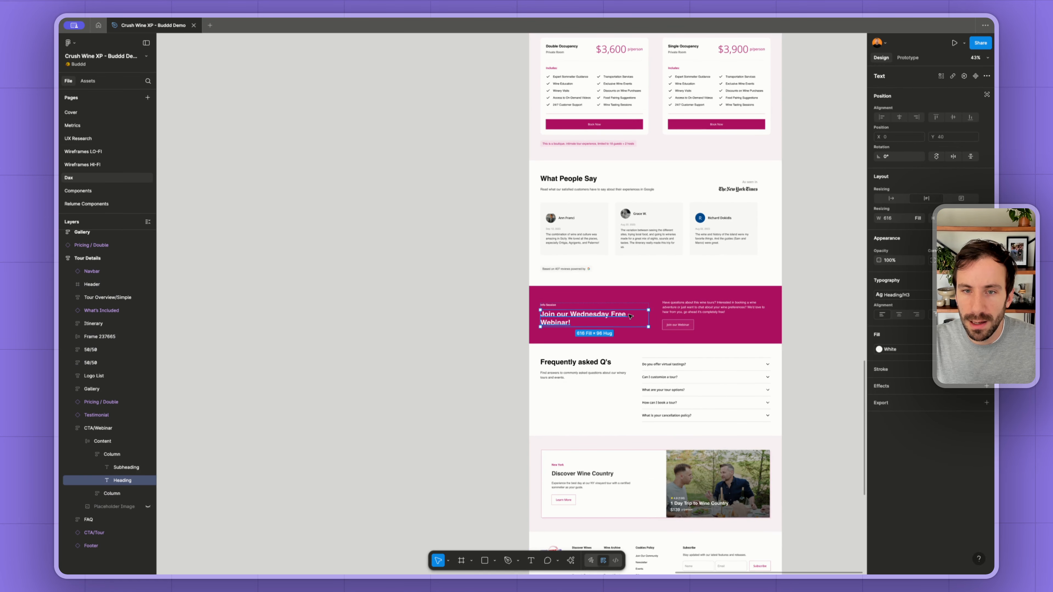
click(631, 297)
scroll(539, 336, down, 8)
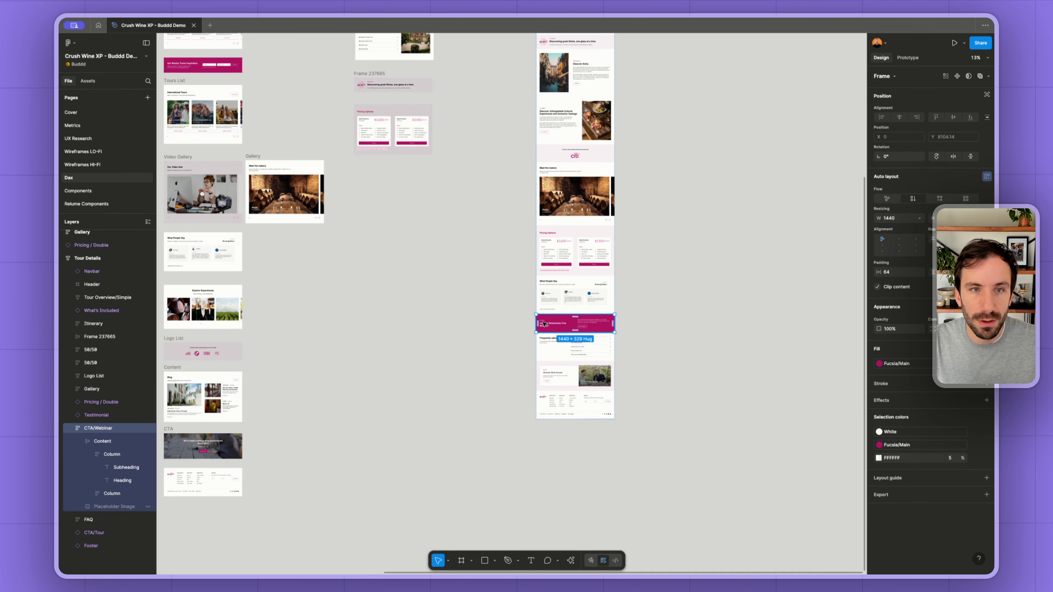
scroll(544, 323, up, 2)
scroll(545, 323, left, 3)
drag(640, 375, 351, 118)
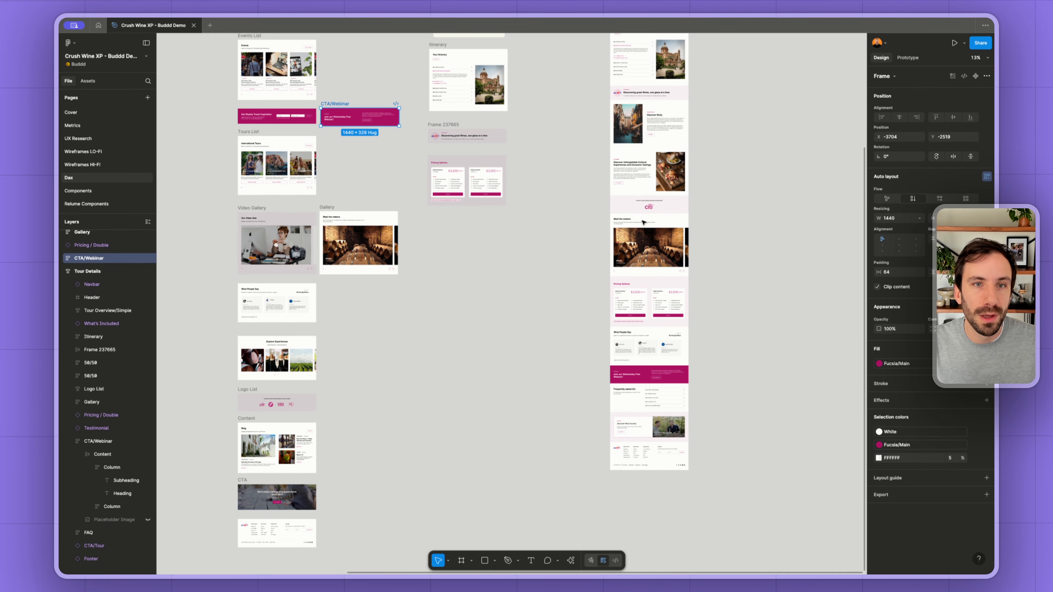
- Copy the Frequently asked Q's and Discover Wine Country sections from Tour Details below the Pricing Options copy
scroll(637, 376, up, 3)
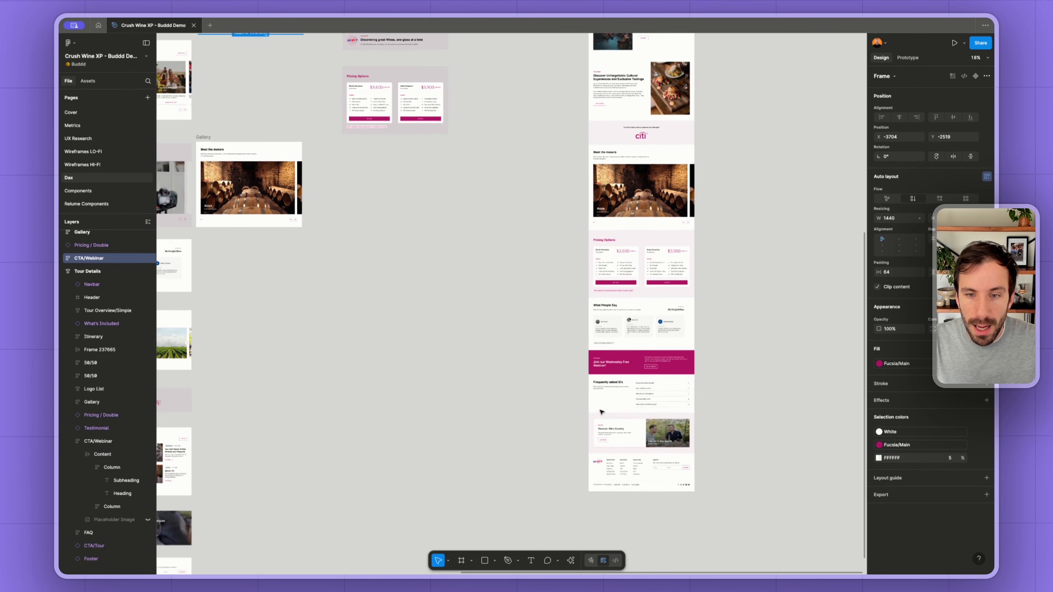
click(623, 405)
drag(635, 404, 389, 180)
scroll(656, 468, up, 3)
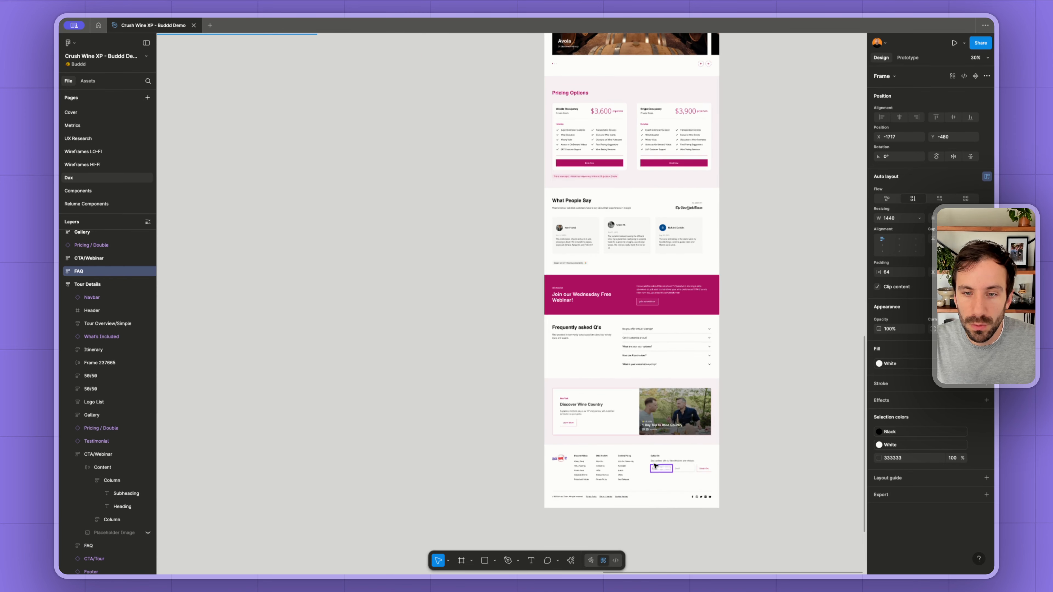
click(628, 424)
scroll(627, 423, down, 3)
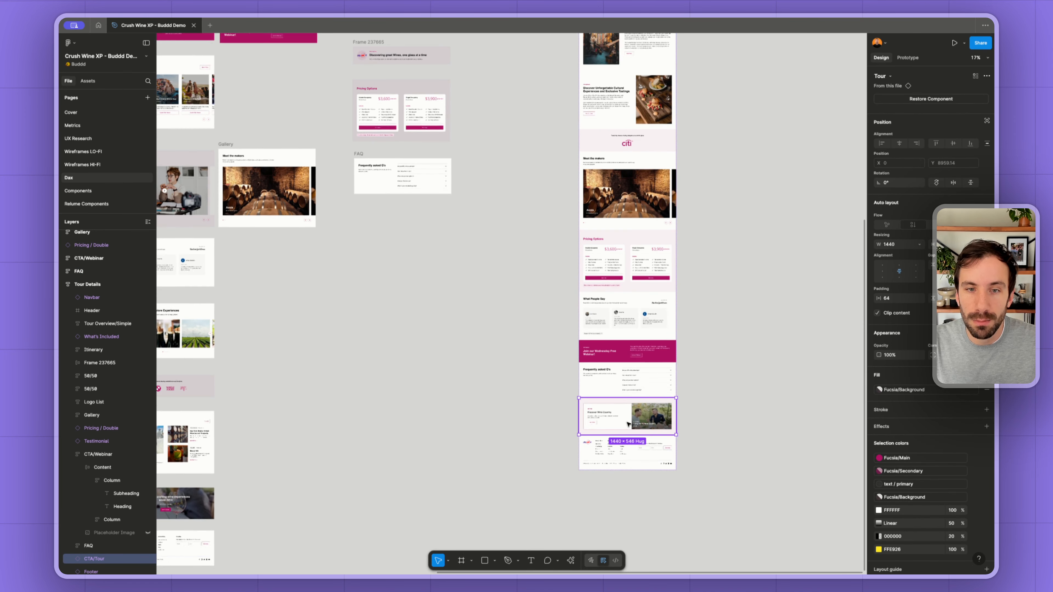
drag(627, 421, 408, 233)
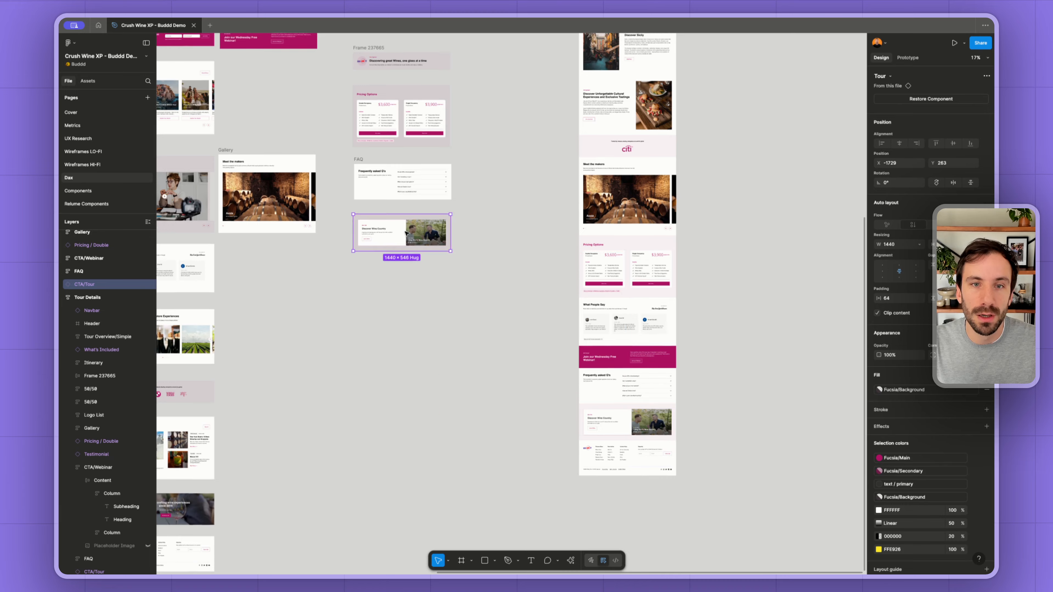
- Move the navbar copy in the Home column further up, leaving free space above the World of Wine header
scroll(397, 245, up, 10)
scroll(396, 248, up, 5)
scroll(396, 248, left, 8)
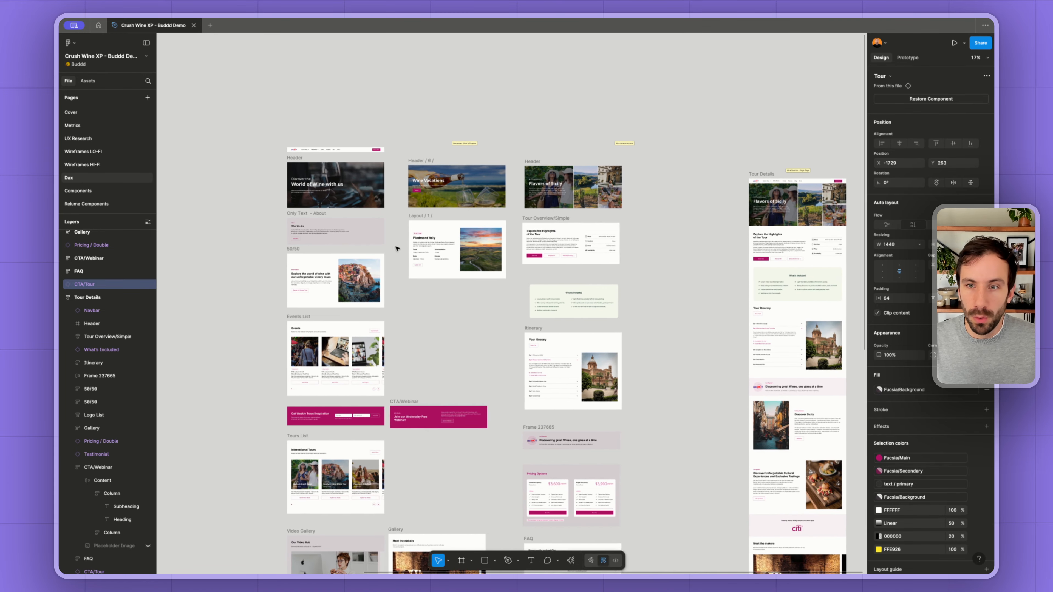
scroll(334, 246, up, 15)
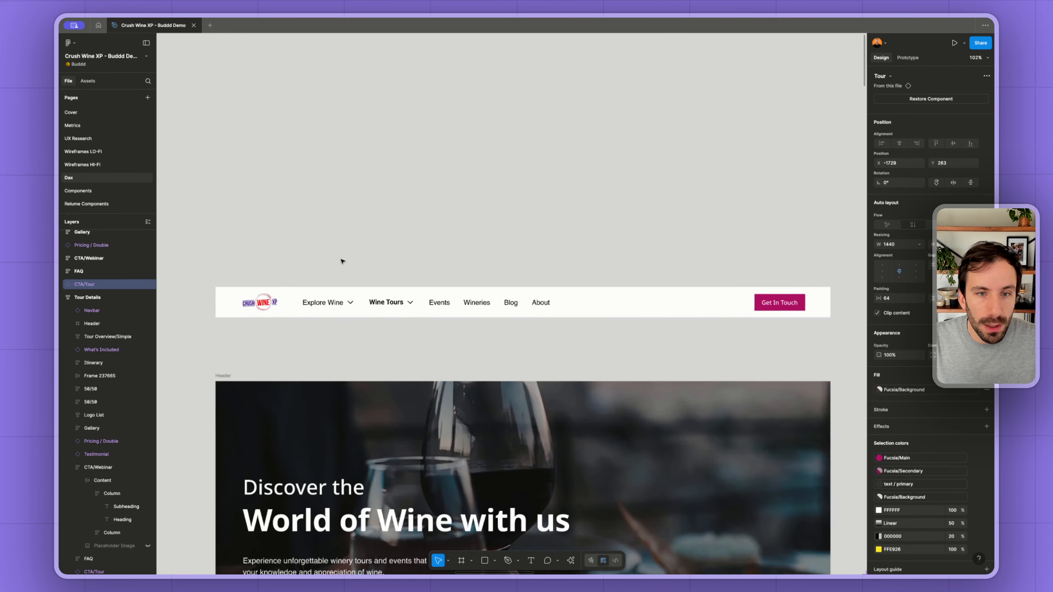
scroll(477, 326, down, 5)
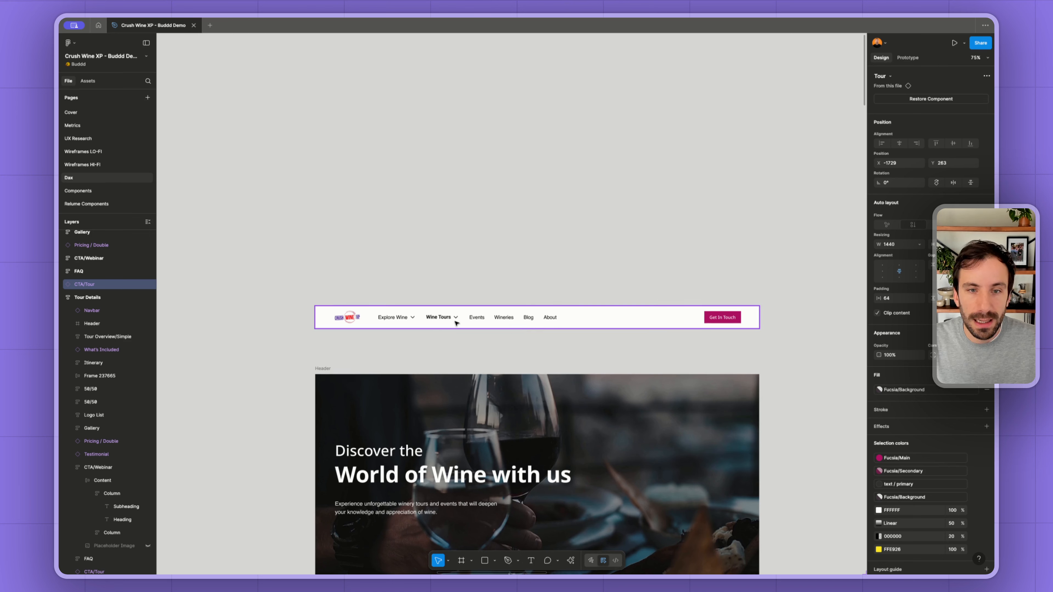
click(630, 320)
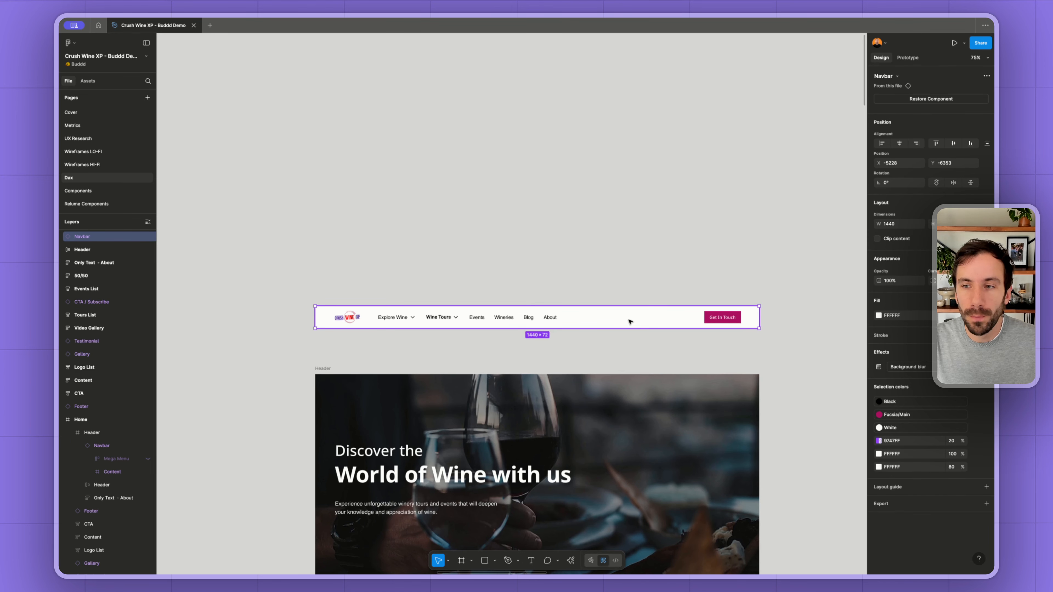
drag(630, 321, 630, 171)
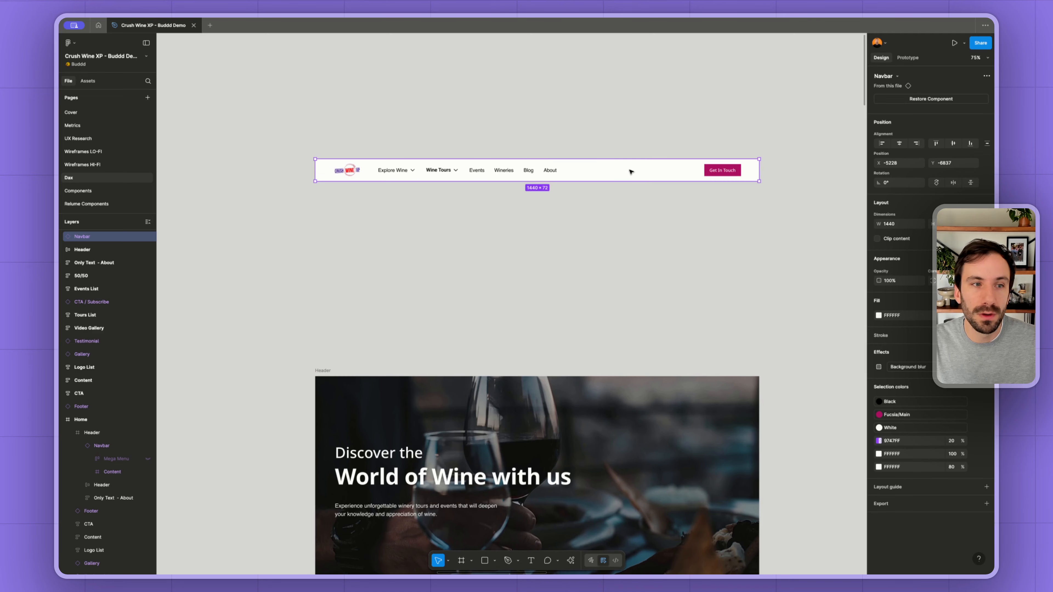
- Show the navbar's hidden Mega Menu layer and extend the navbar's height to enclose the whole menu
click(62, 237)
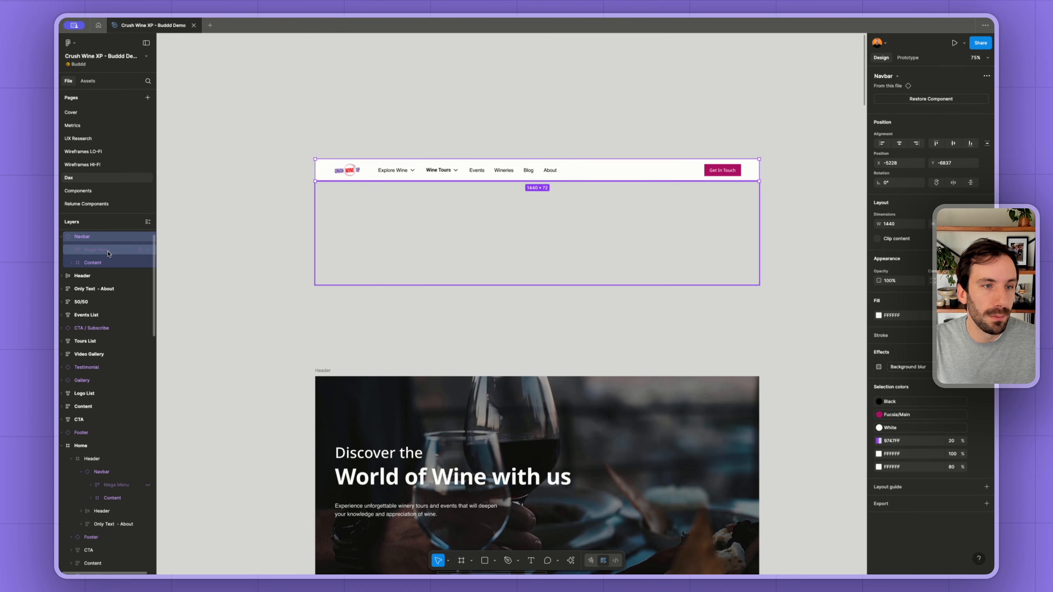
click(148, 254)
click(651, 244)
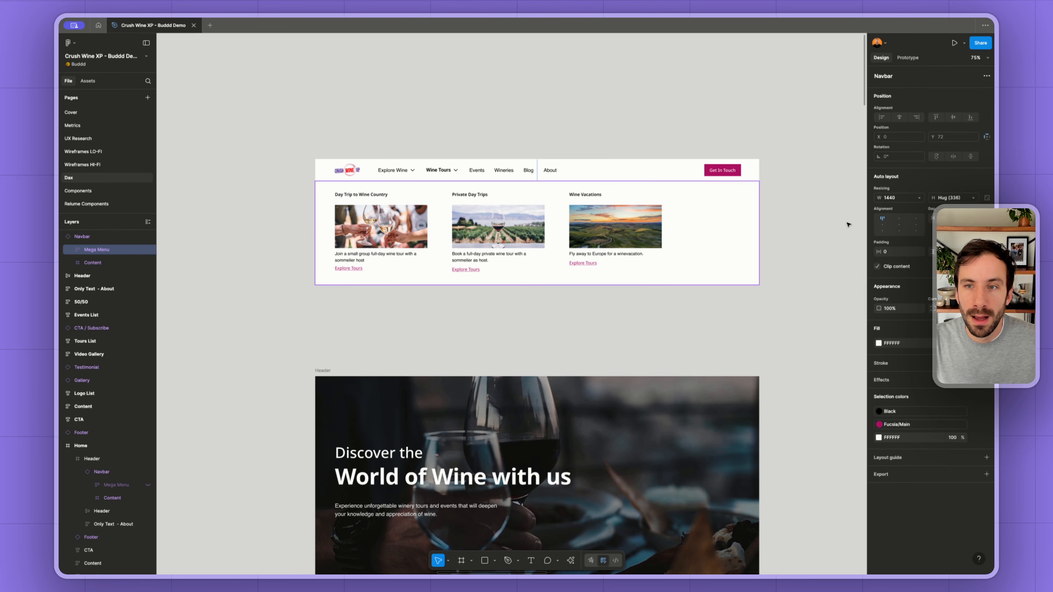
click(745, 170)
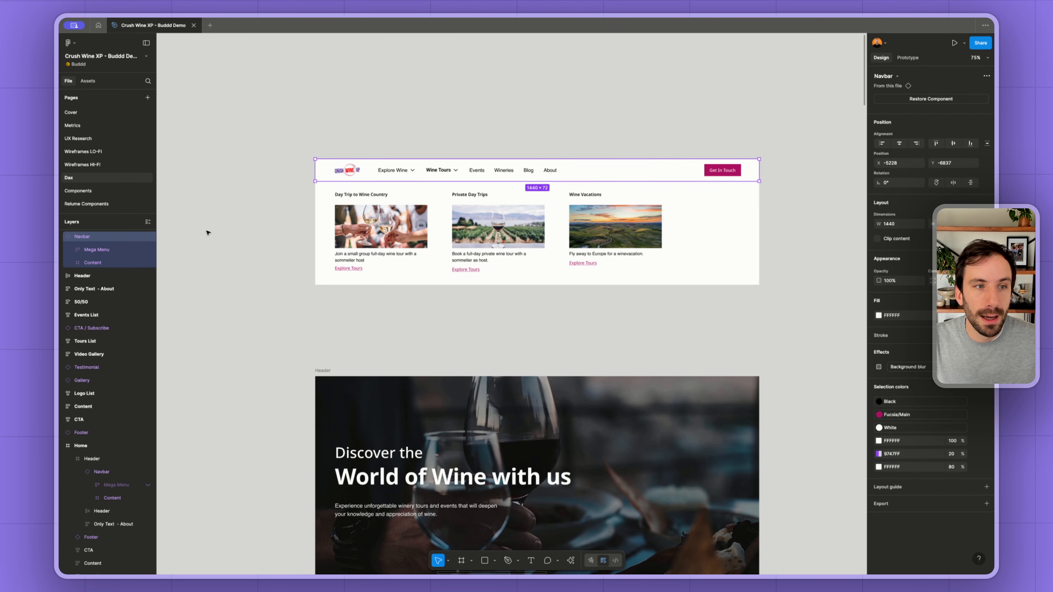
drag(321, 181, 322, 285)
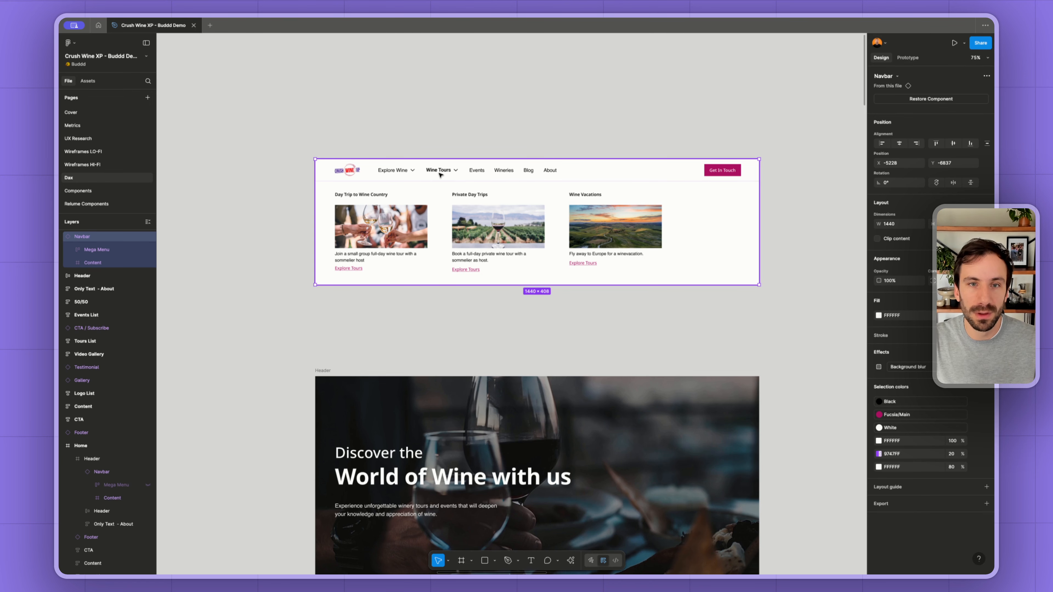
- Duplicate the expanded navbar above itself, then hide the copy's Mega Menu and shrink it to a closed bar 70 px high
scroll(450, 185, up, 2)
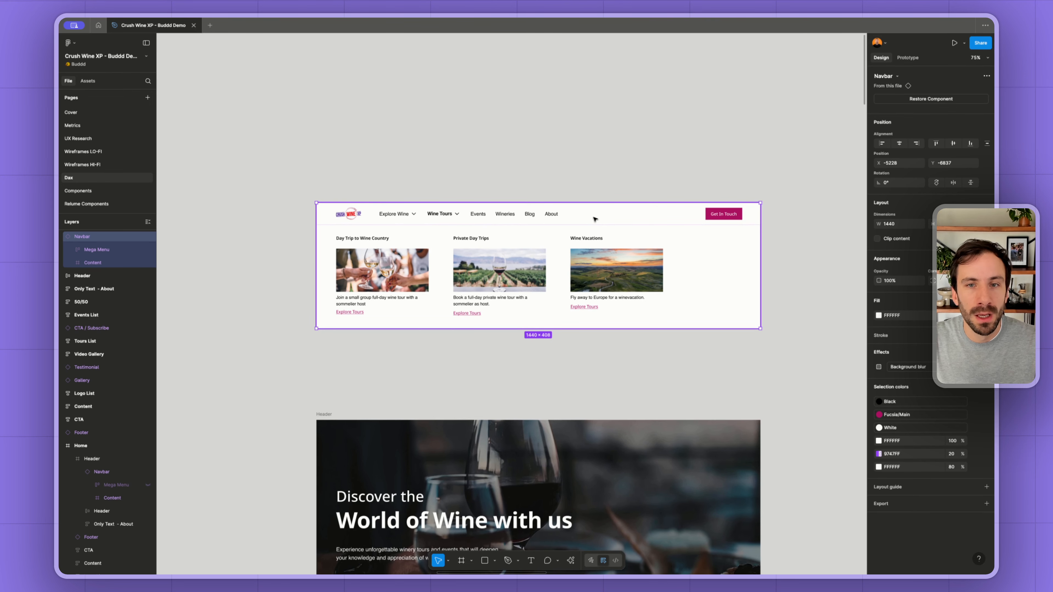
alt+drag(594, 222, 594, 85)
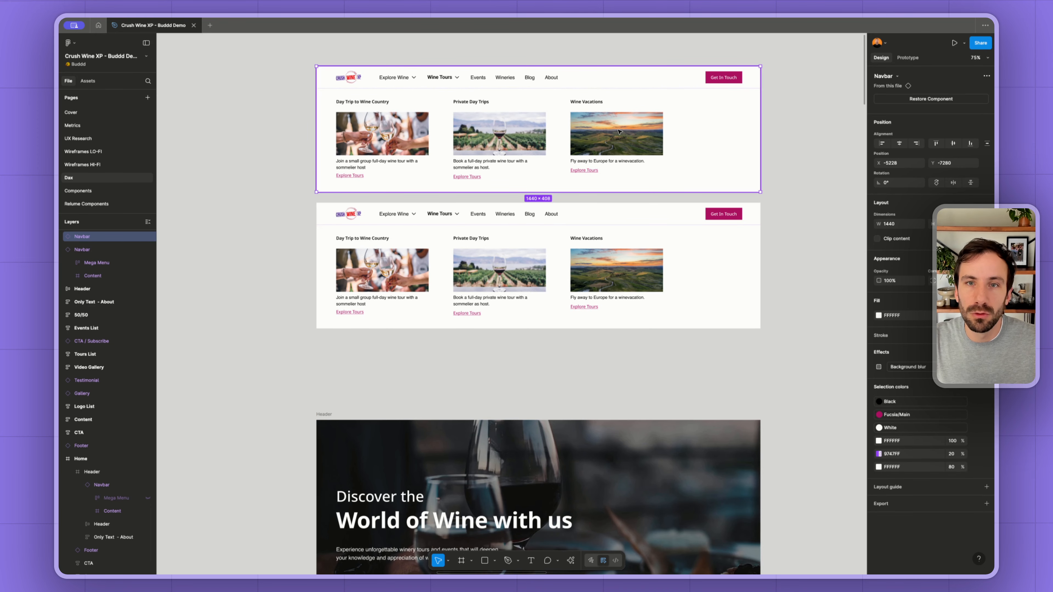
click(62, 236)
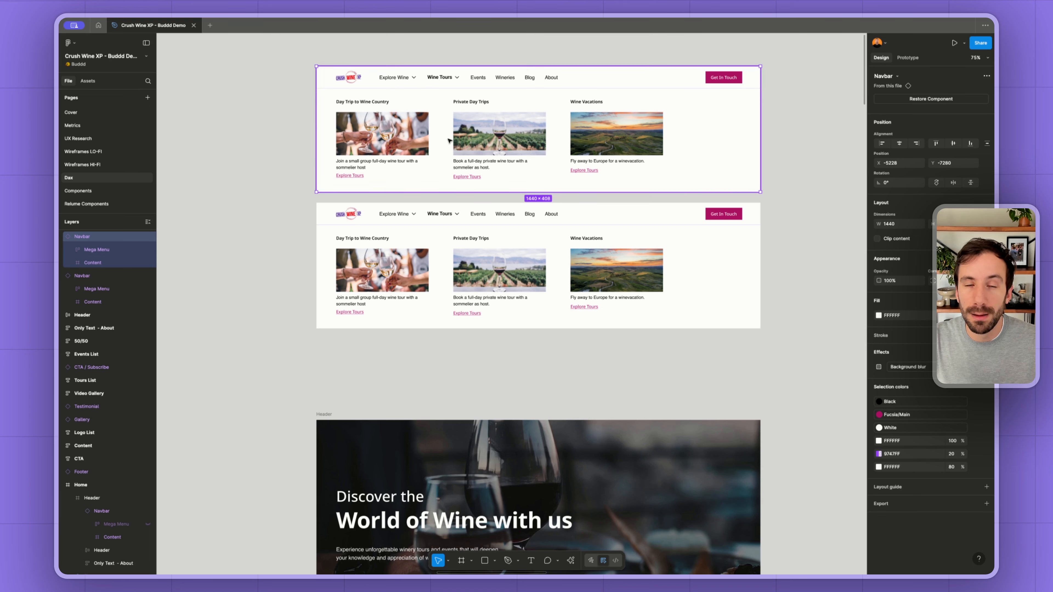
click(148, 250)
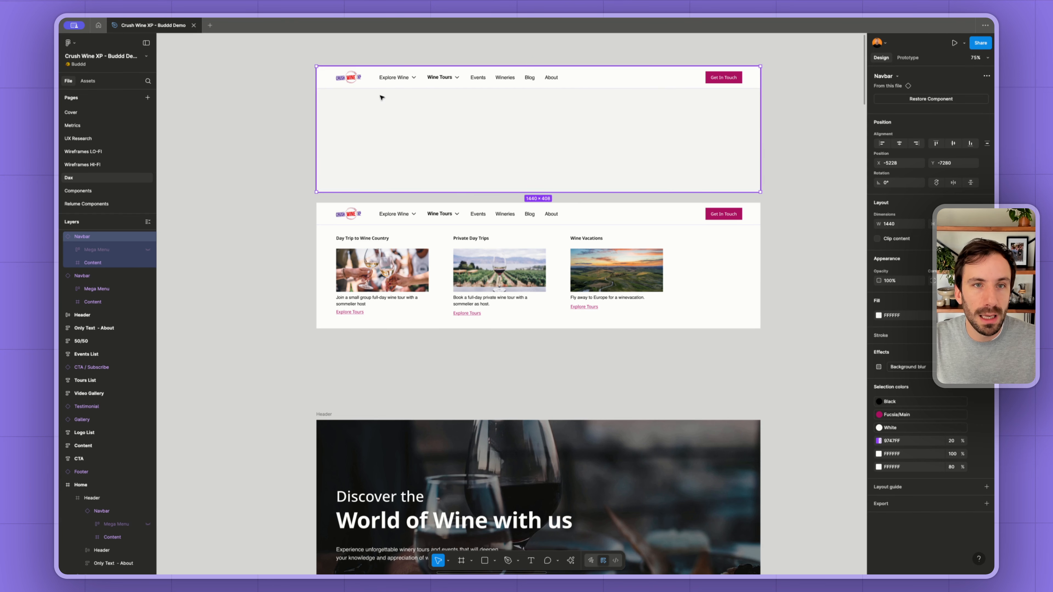
drag(365, 192, 332, 176)
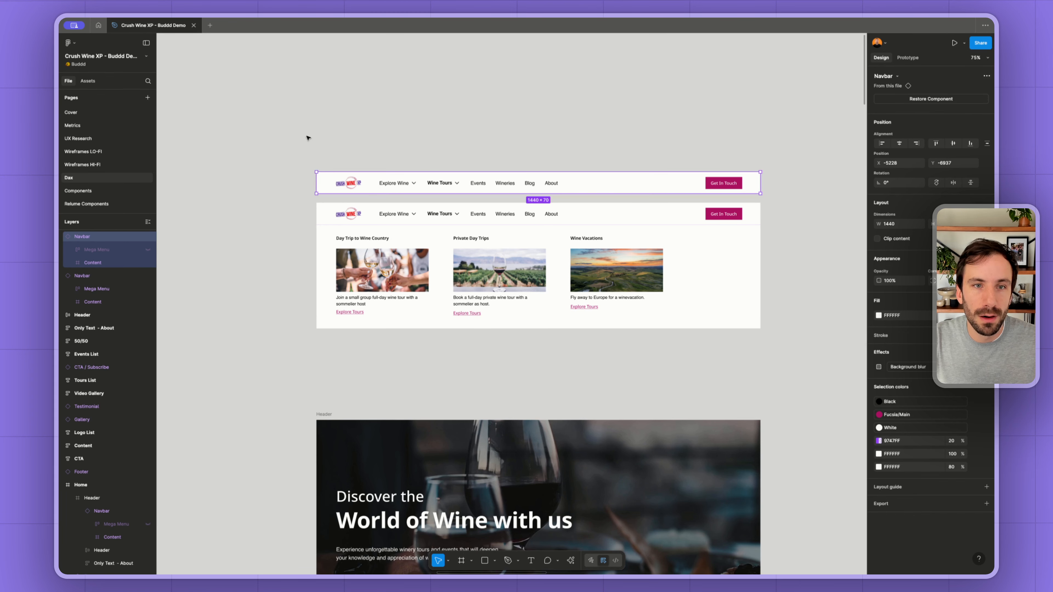
- Group the closed and expanded navbars and copy a link to the group
drag(299, 136, 774, 350)
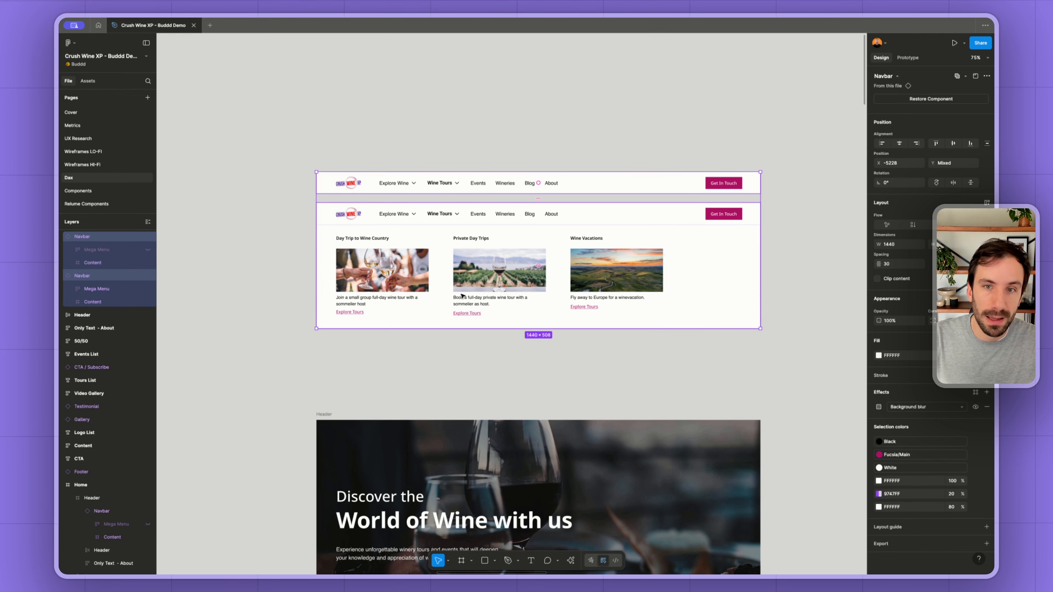
key(ctrl+g)
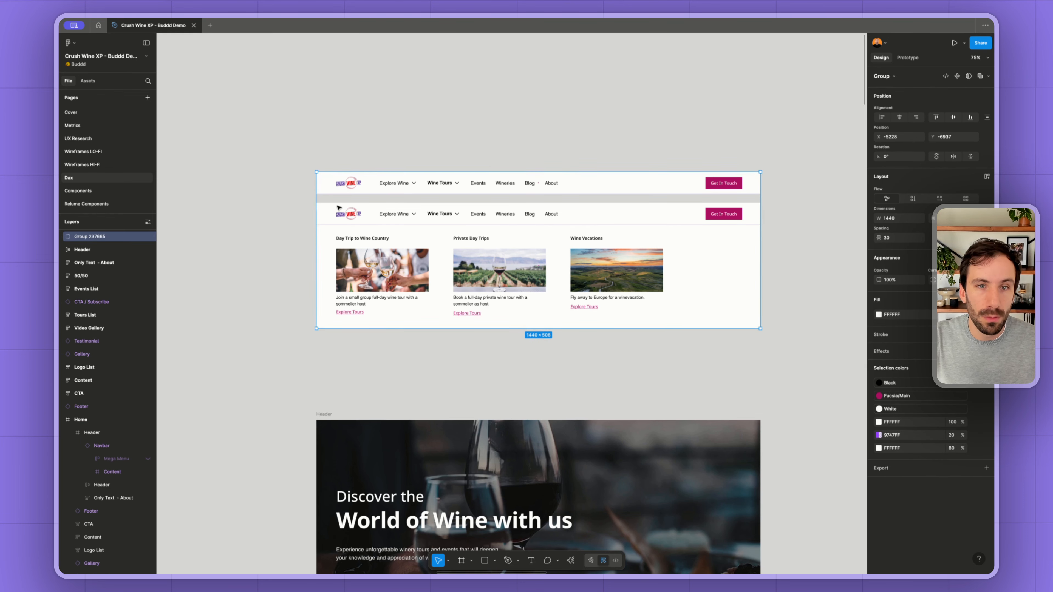
right_click(480, 226)
mouse_move(531, 266)
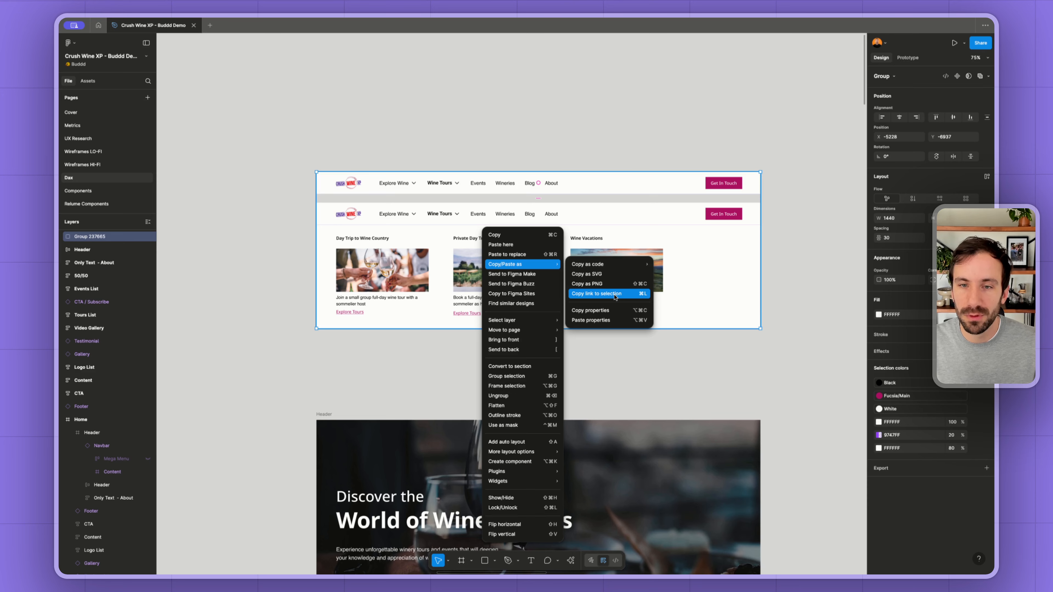
click(614, 296)
key(Escape)
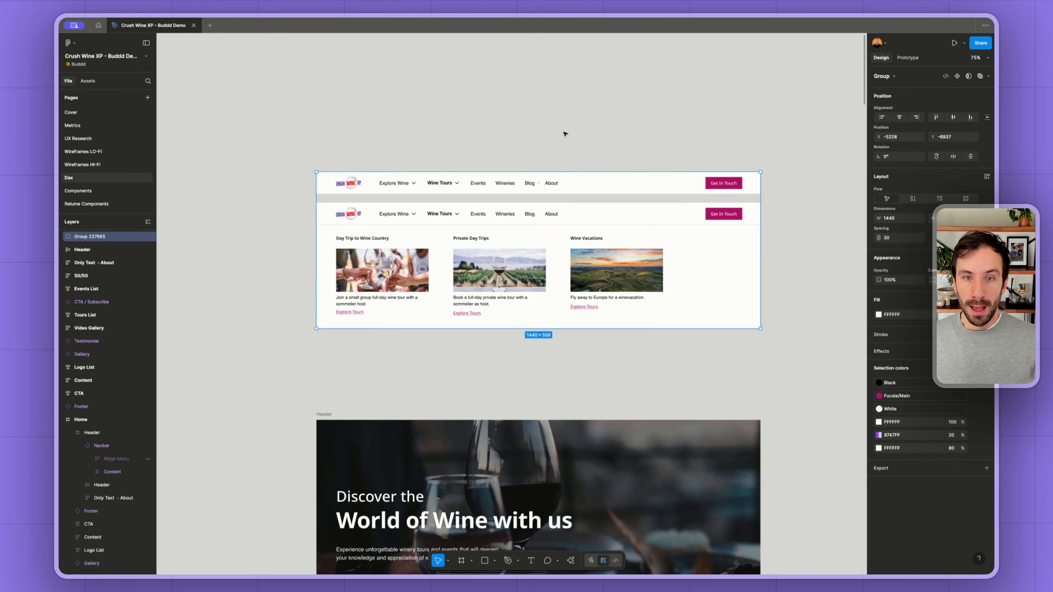
scroll(564, 134, down, 5)
scroll(567, 177, down, 5)
scroll(568, 177, down, 2)
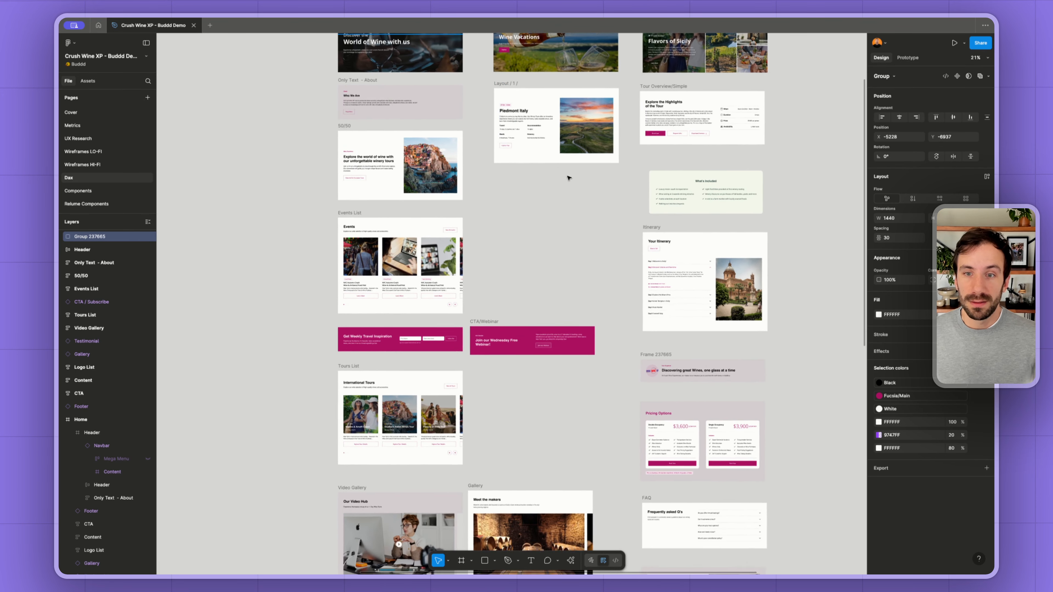
scroll(568, 178, down, 3)
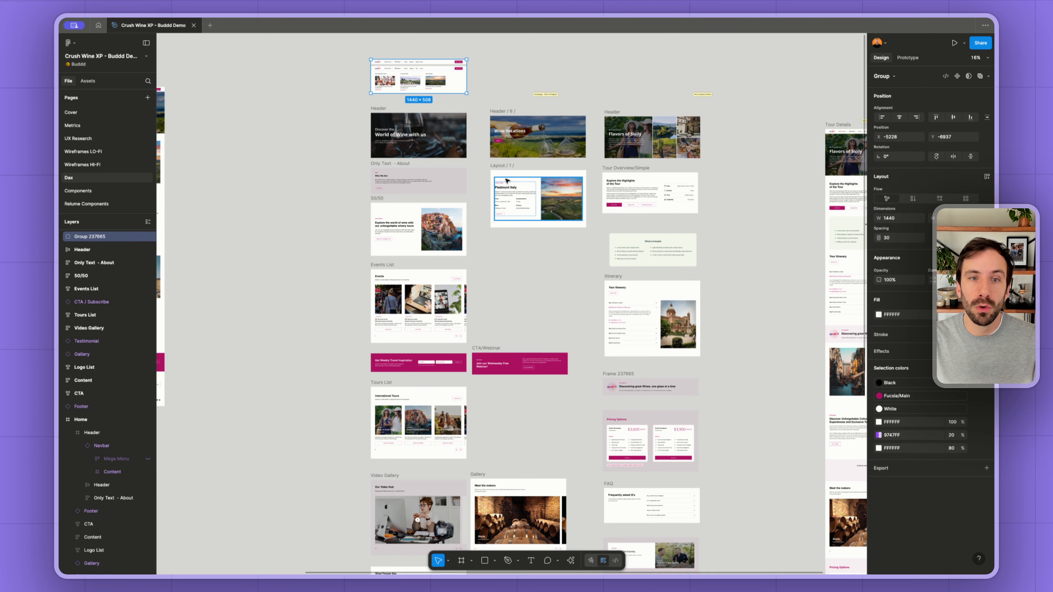
scroll(627, 286, down, 2)
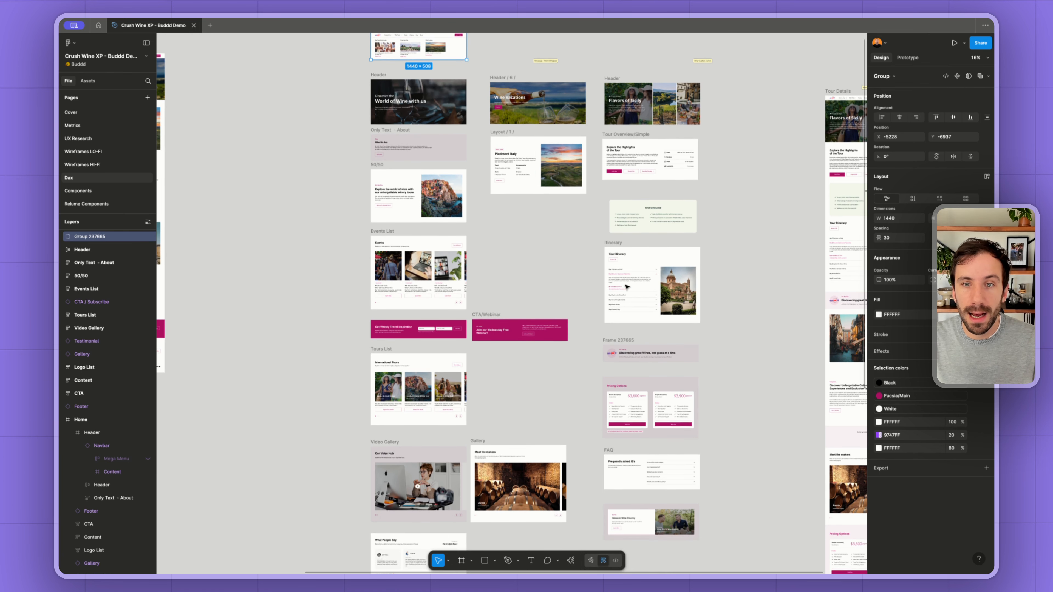
scroll(627, 286, down, 6)
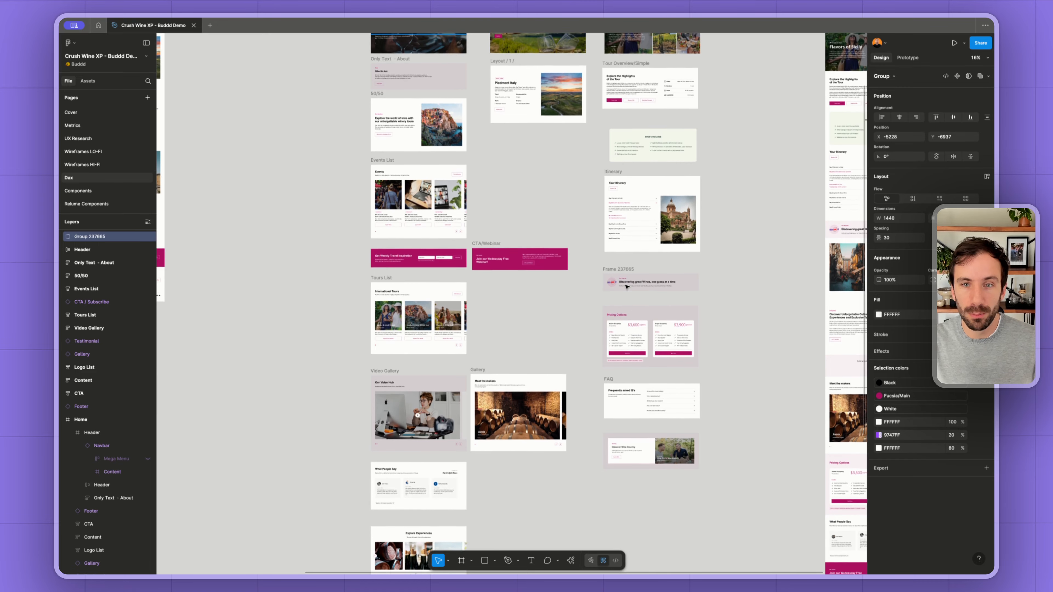